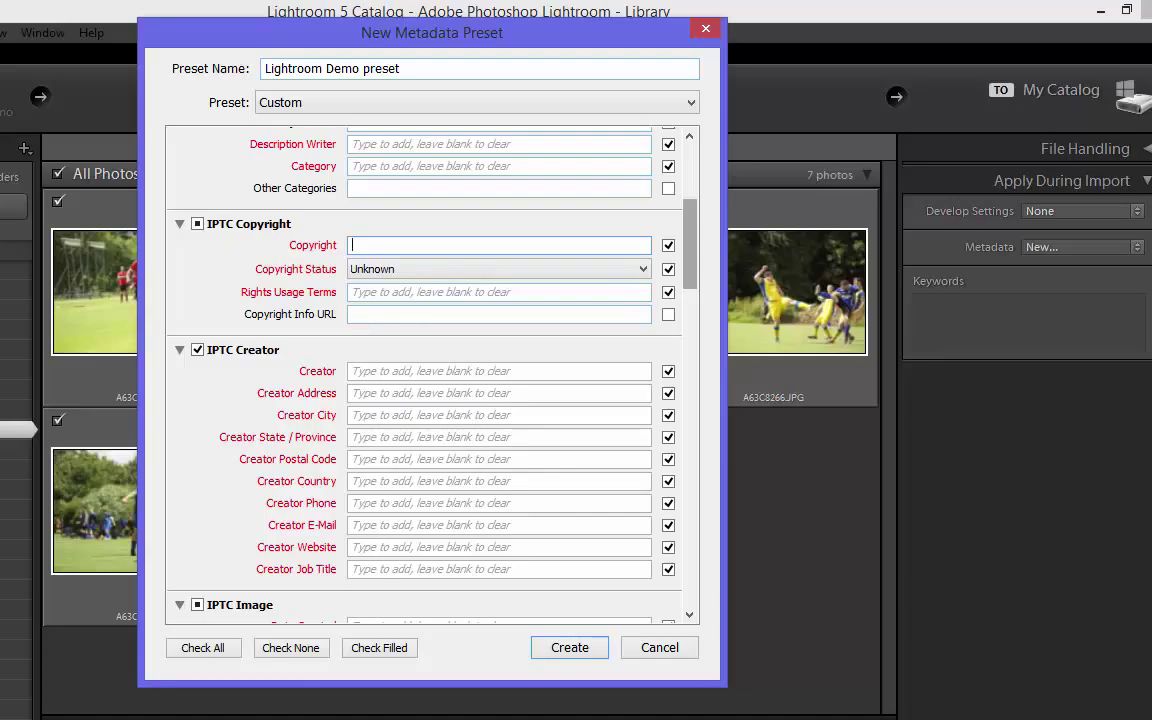
- Add the keywords "football, worldnet tournament" to the "Lightroom Demo preset" metadata preset and create it
{"action": "left_click", "coordinate": [365, 292]}
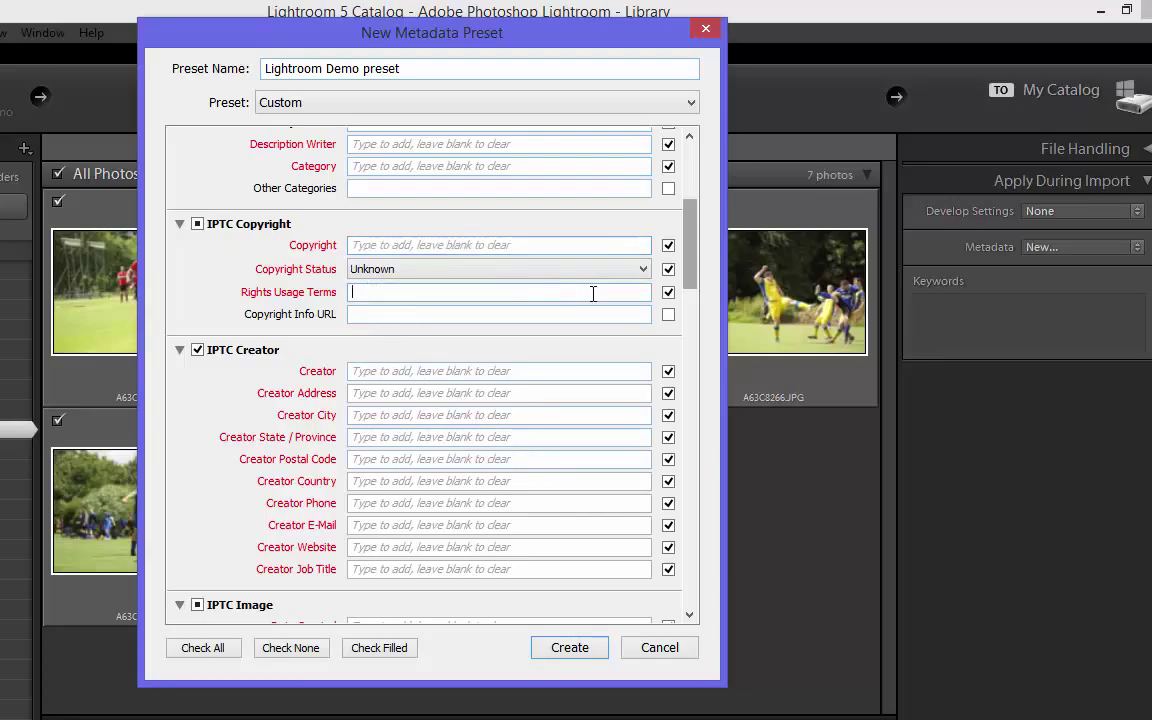
{"action": "left_click", "coordinate": [504, 316]}
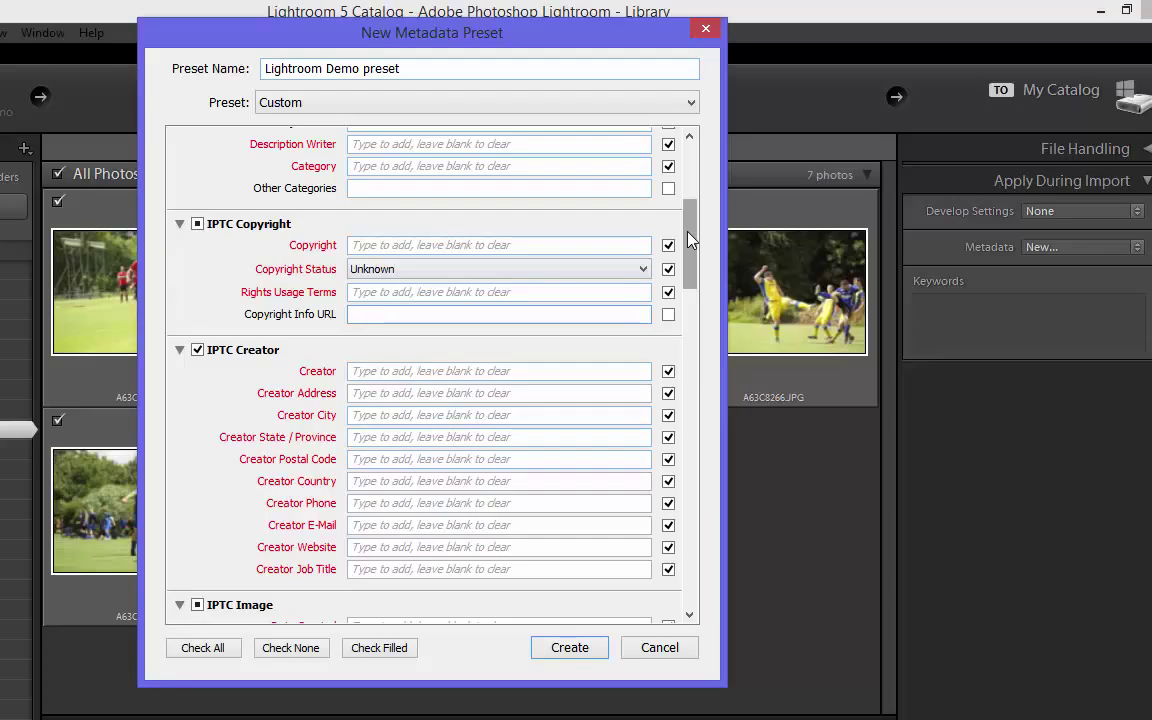
{"action": "left_click_drag", "start_coordinate": [688, 238], "coordinate": [688, 258]}
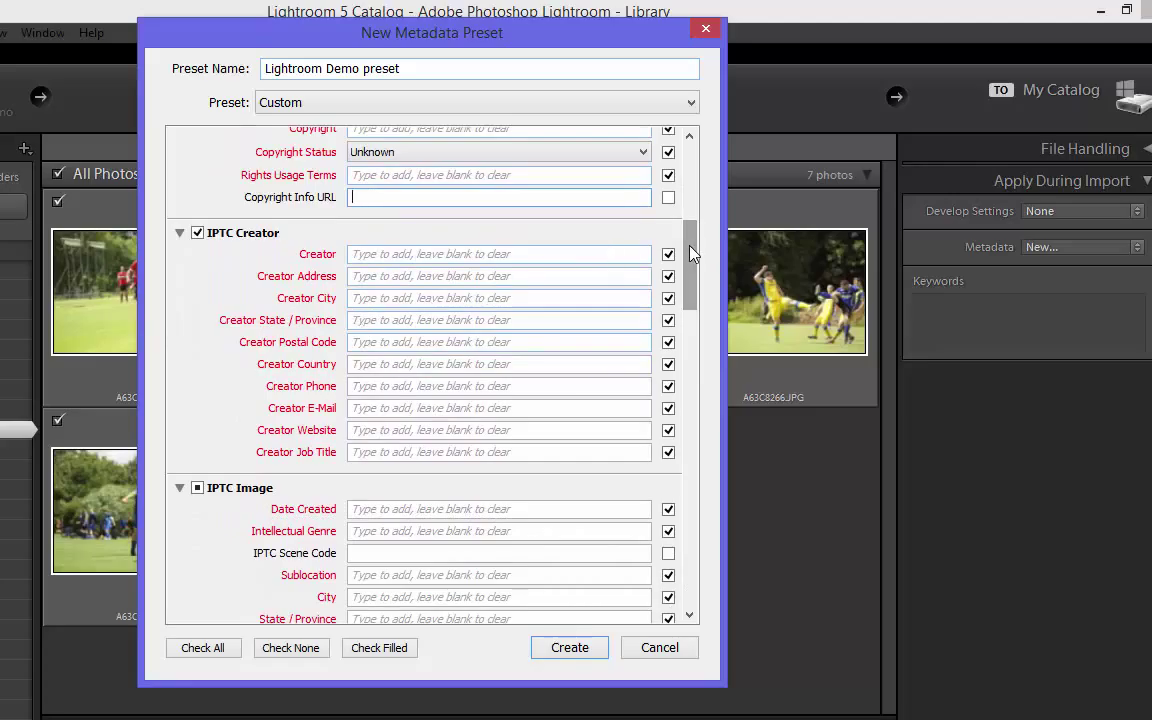
{"action": "left_click_drag", "start_coordinate": [690, 253], "coordinate": [690, 313]}
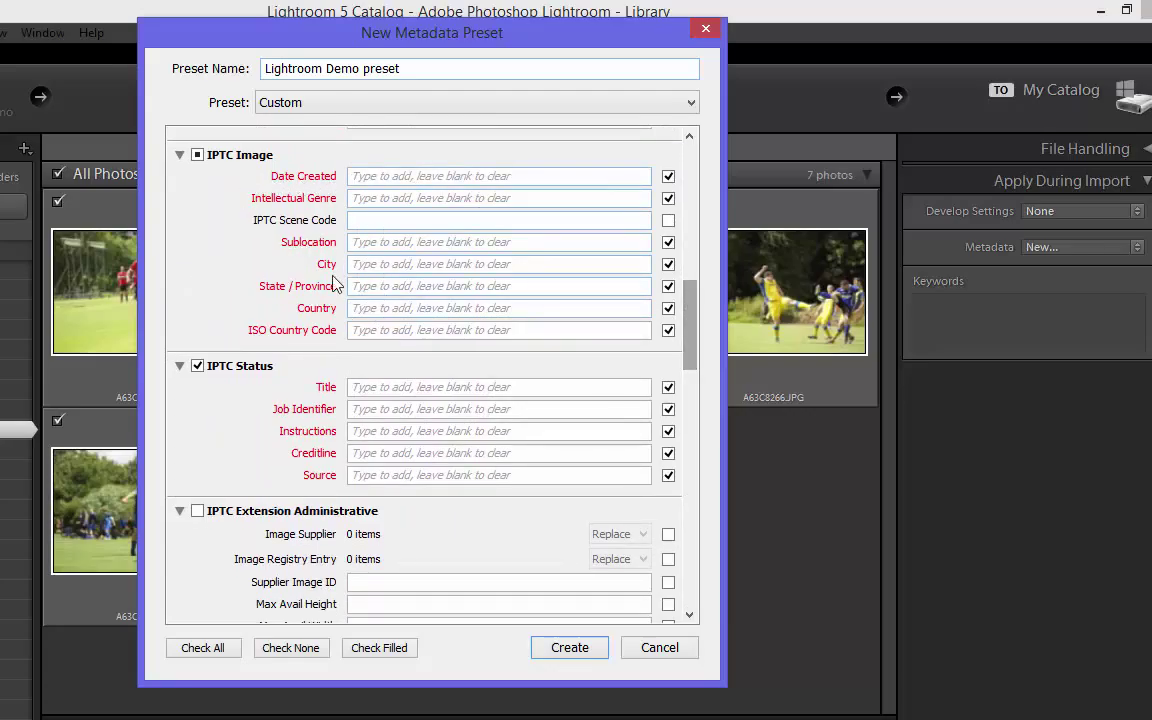
{"action": "left_click_drag", "start_coordinate": [690, 333], "coordinate": [690, 610]}
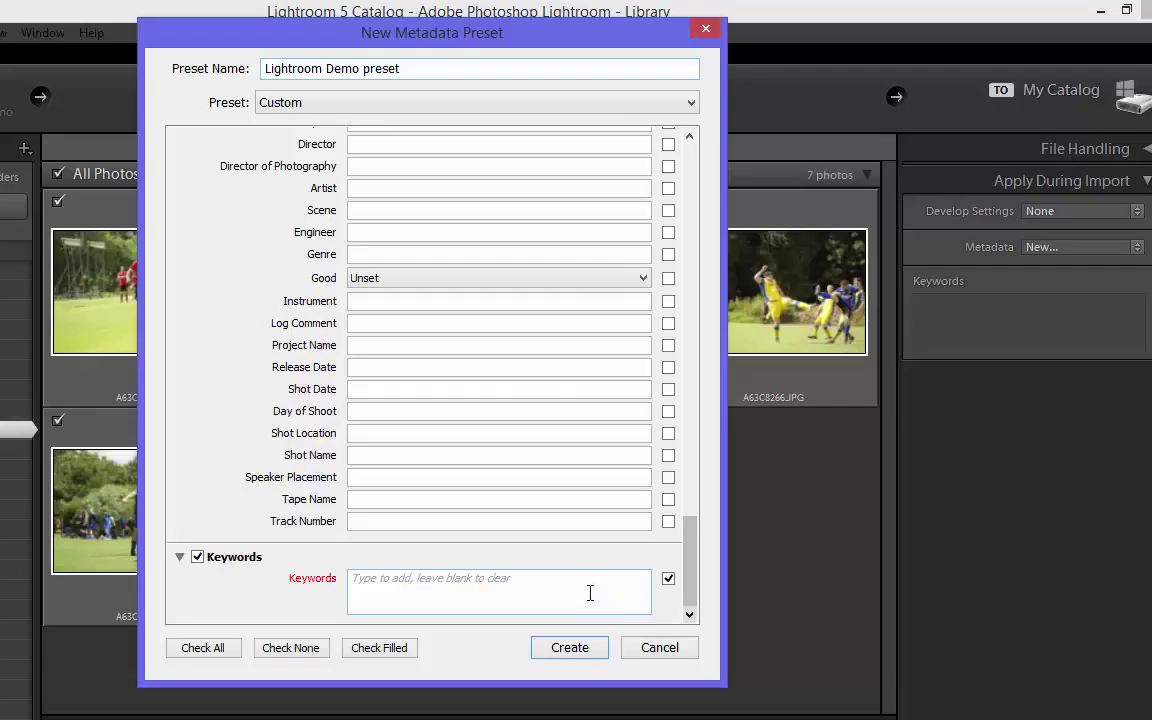
{"action": "left_click", "coordinate": [494, 600]}
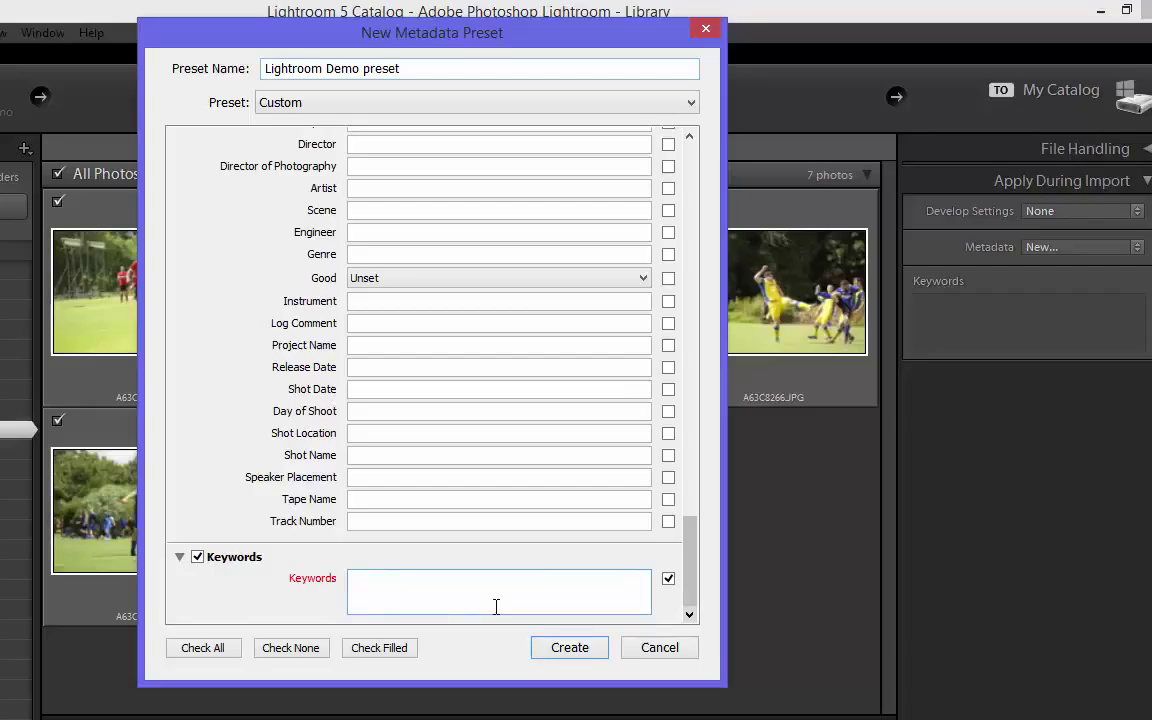
{"action": "type", "text": "football, worldnet tournaments"}
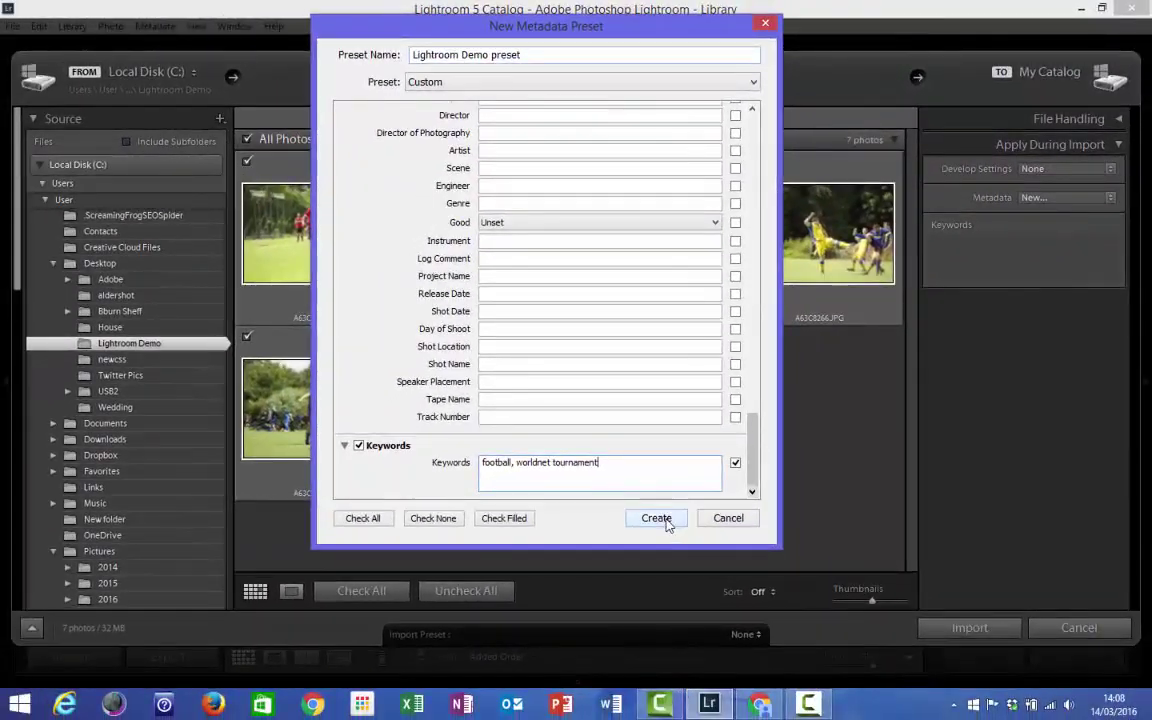
{"action": "left_click", "coordinate": [646, 563]}
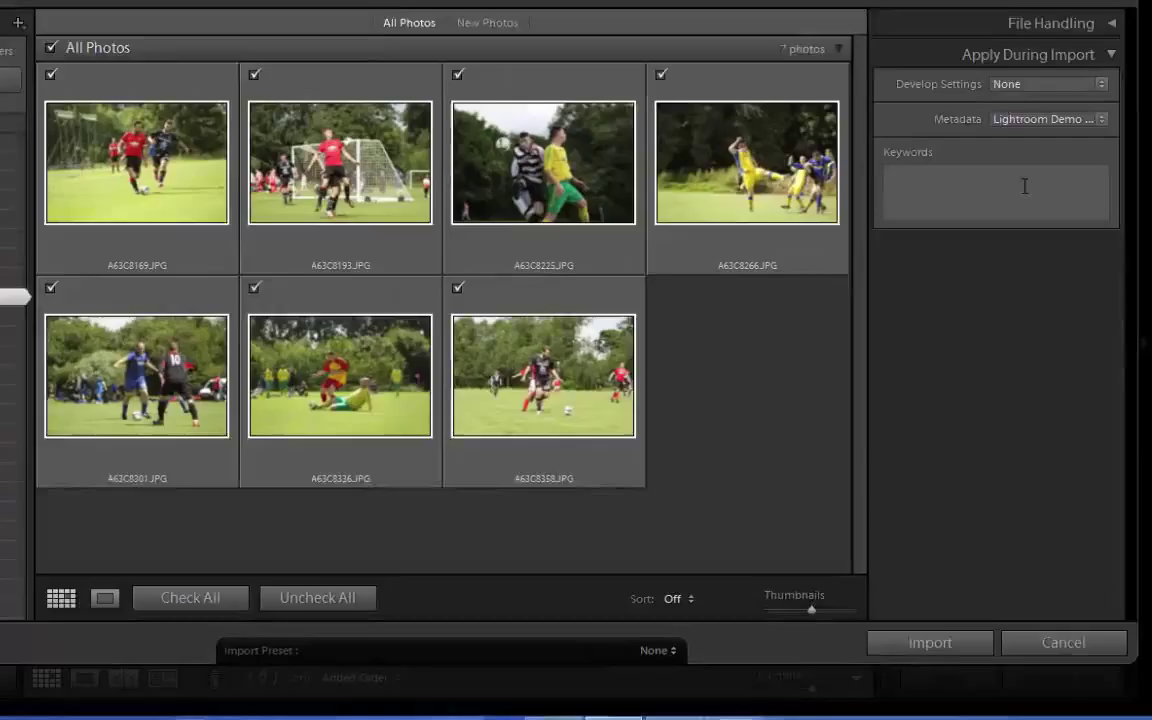
- Enter "goal, winning shot" as keywords to apply during import and import all the checked photos
{"action": "left_click", "coordinate": [1047, 276]}
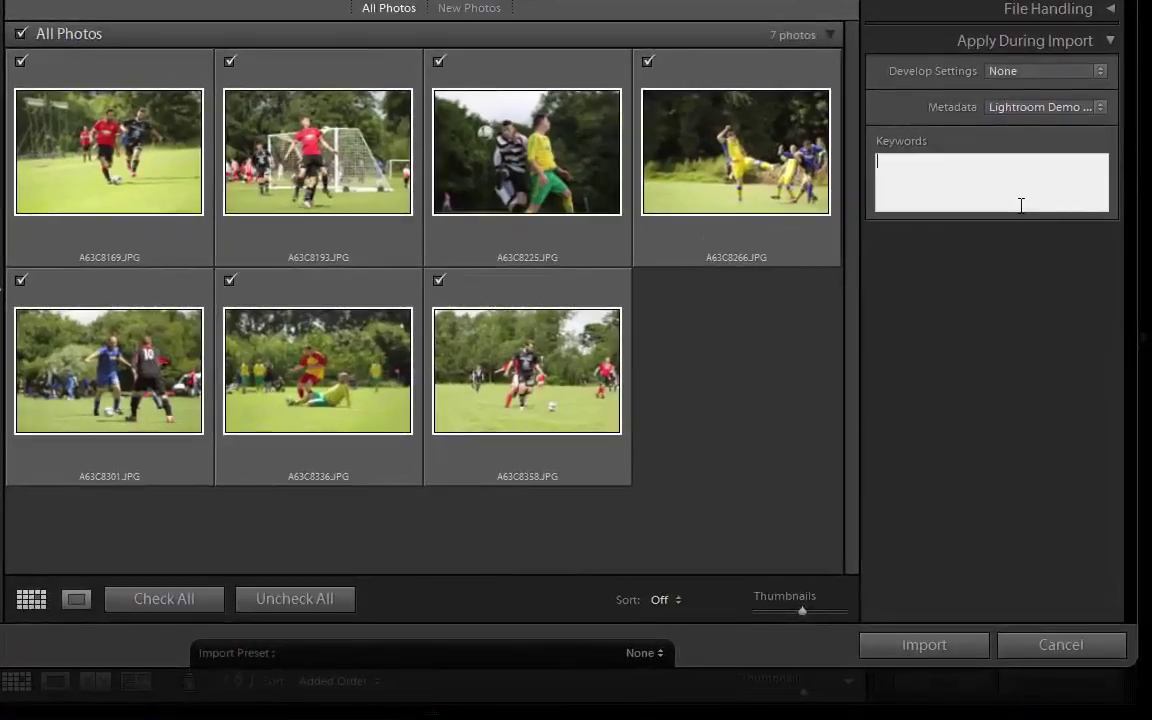
{"action": "type", "text": "goal,"}
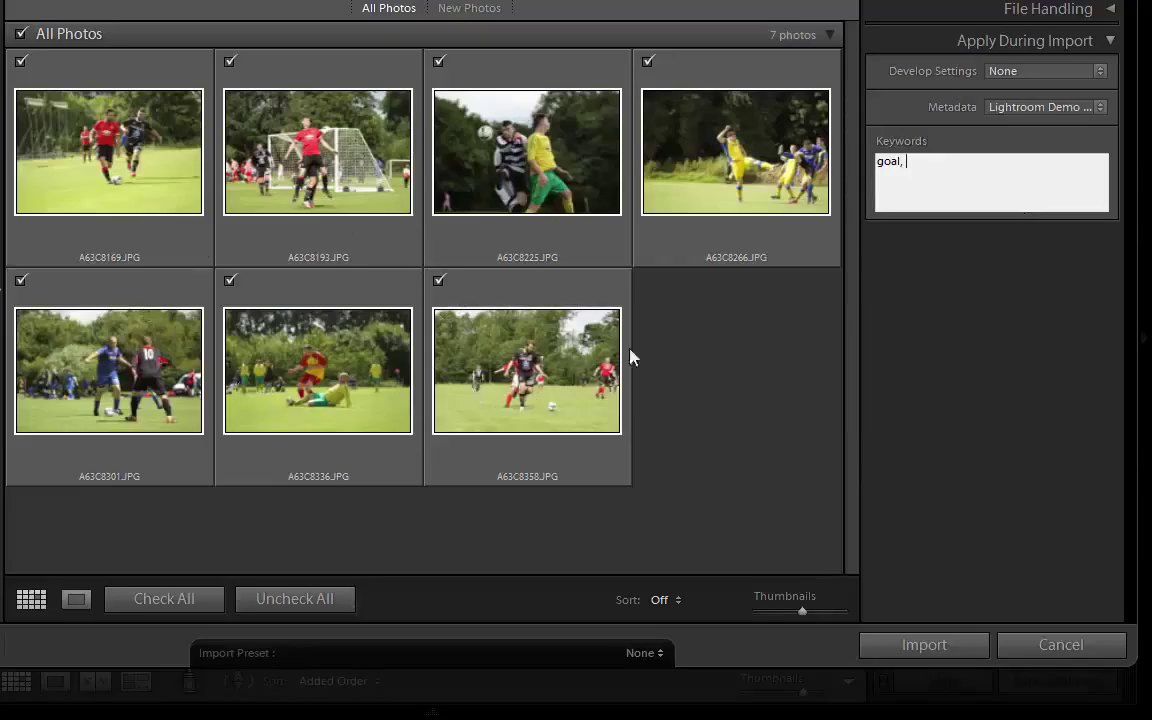
{"action": "type", "text": "winning shot"}
{"action": "key", "text": "Return"}
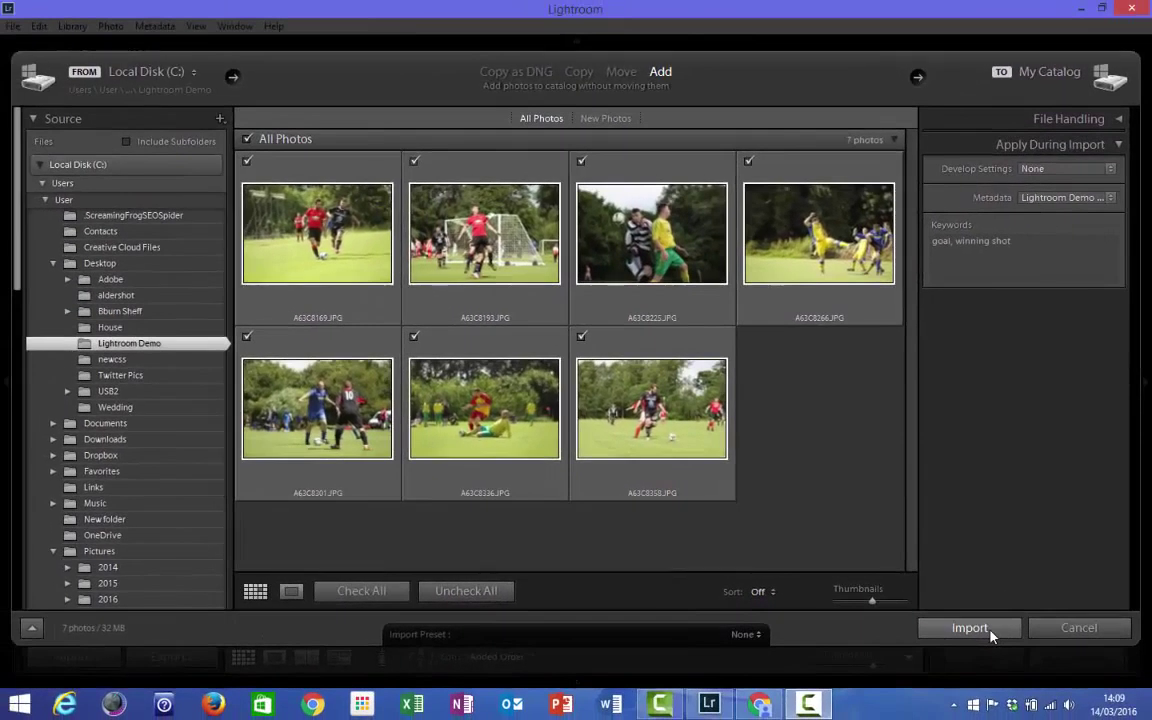
{"action": "left_click", "coordinate": [950, 654]}
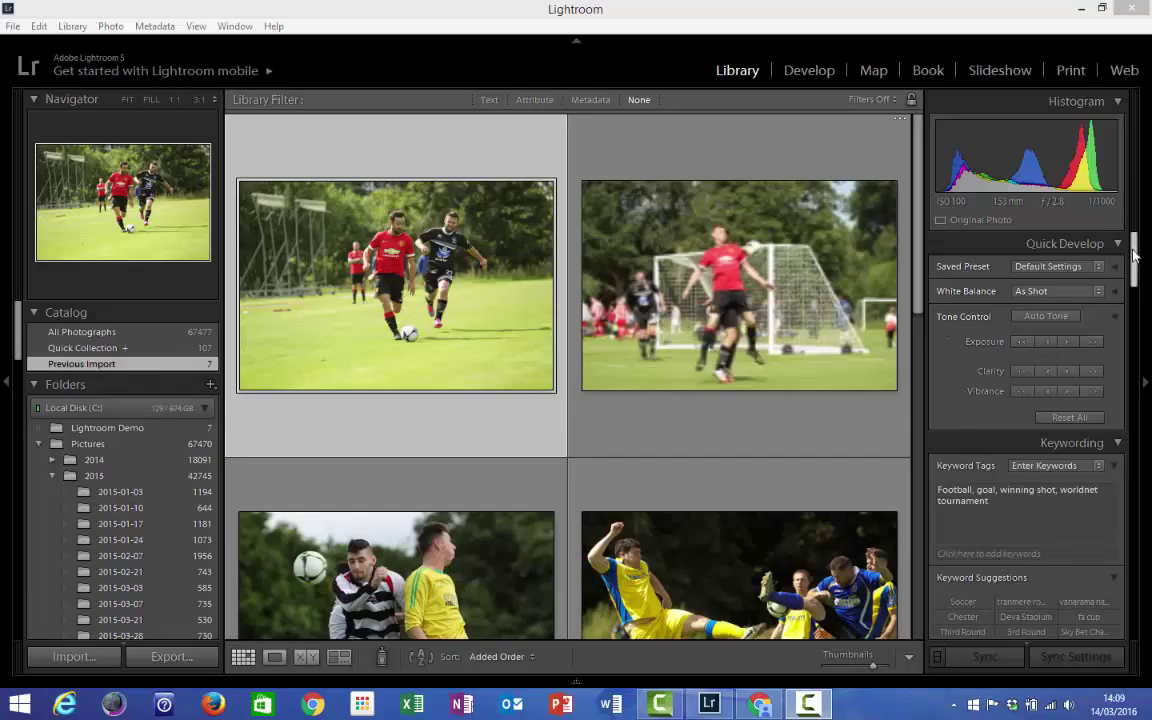
- Review the first imported photo's keyword tags, the keyword list and its camera metadata
{"action": "scroll", "coordinate": [1136, 268], "scroll_direction": "down", "scroll_amount": 1}
{"action": "scroll", "coordinate": [1136, 268], "scroll_direction": "down", "scroll_amount": 1}
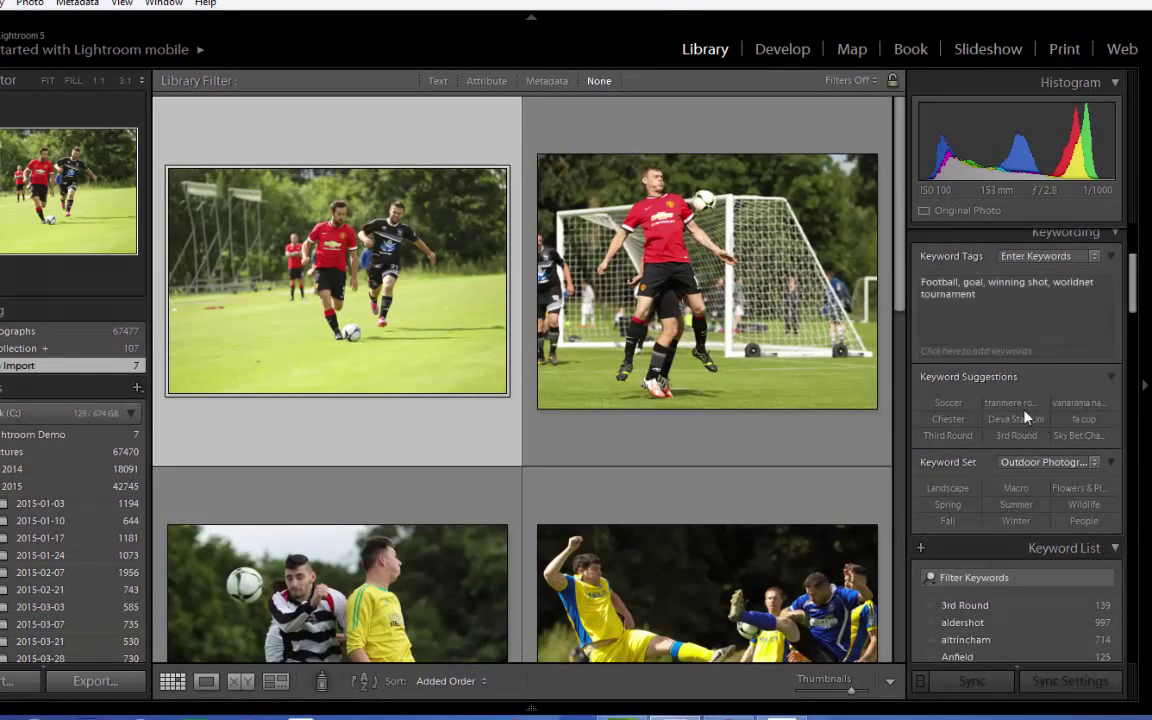
{"action": "scroll", "coordinate": [1136, 318], "scroll_direction": "down", "scroll_amount": 1}
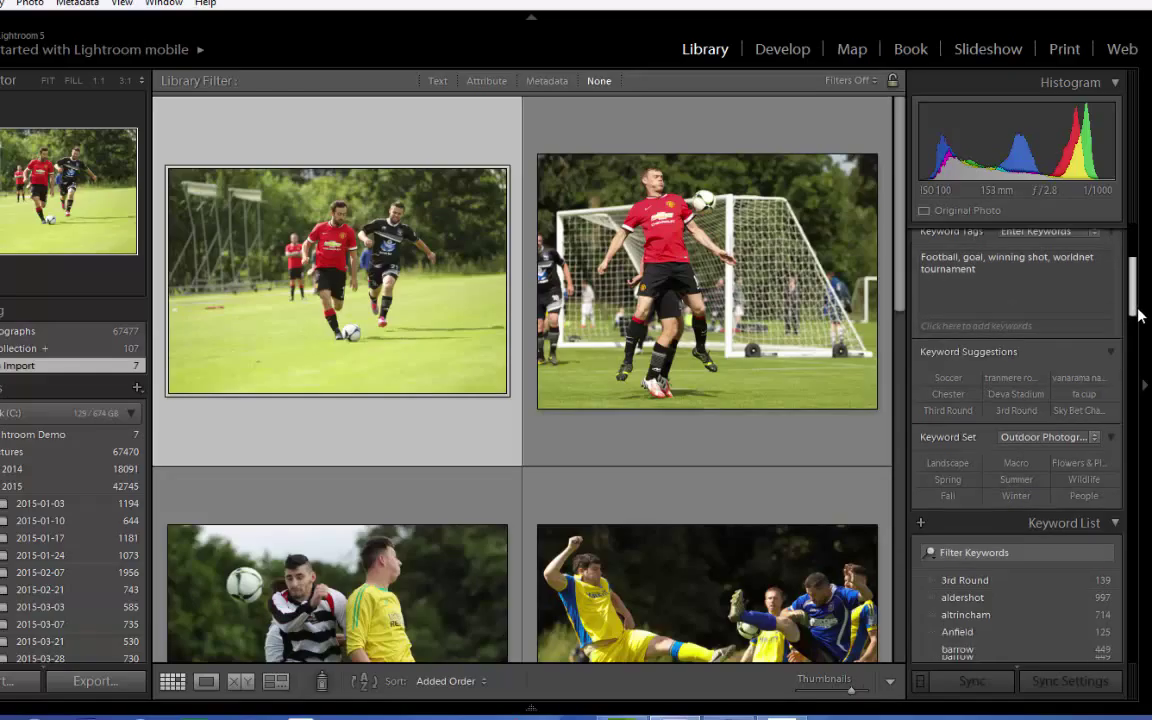
{"action": "scroll", "coordinate": [1138, 318], "scroll_direction": "down", "scroll_amount": 2}
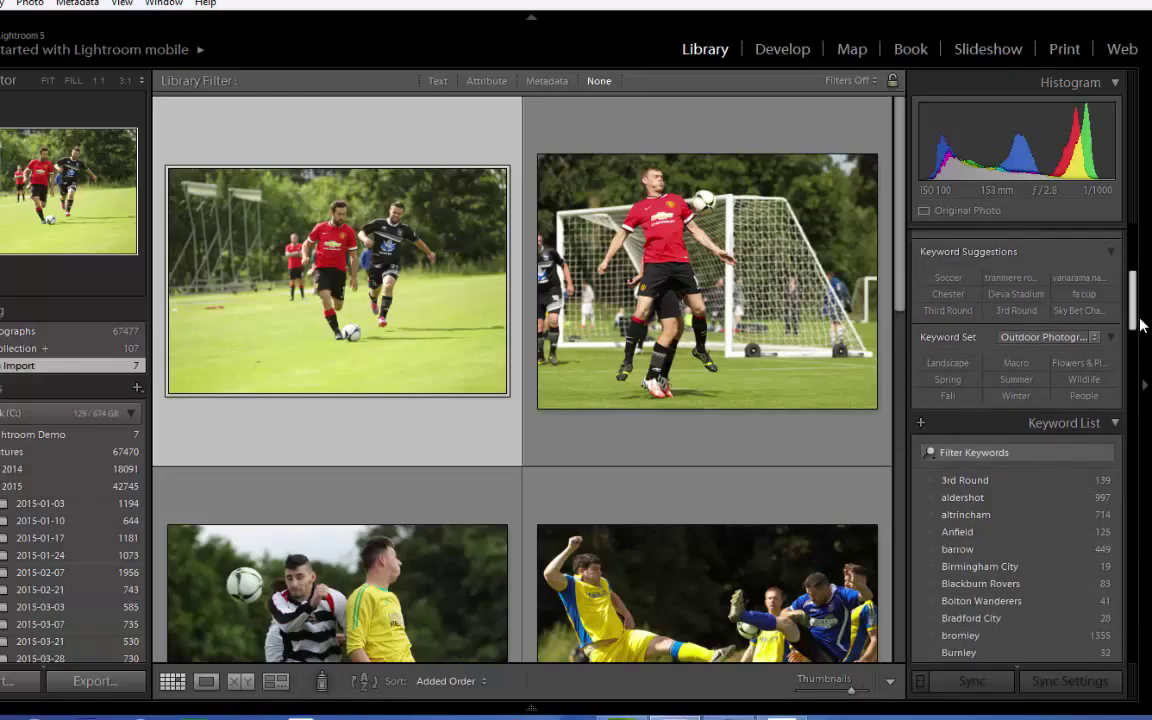
{"action": "left_click_drag", "start_coordinate": [1143, 330], "coordinate": [1145, 414]}
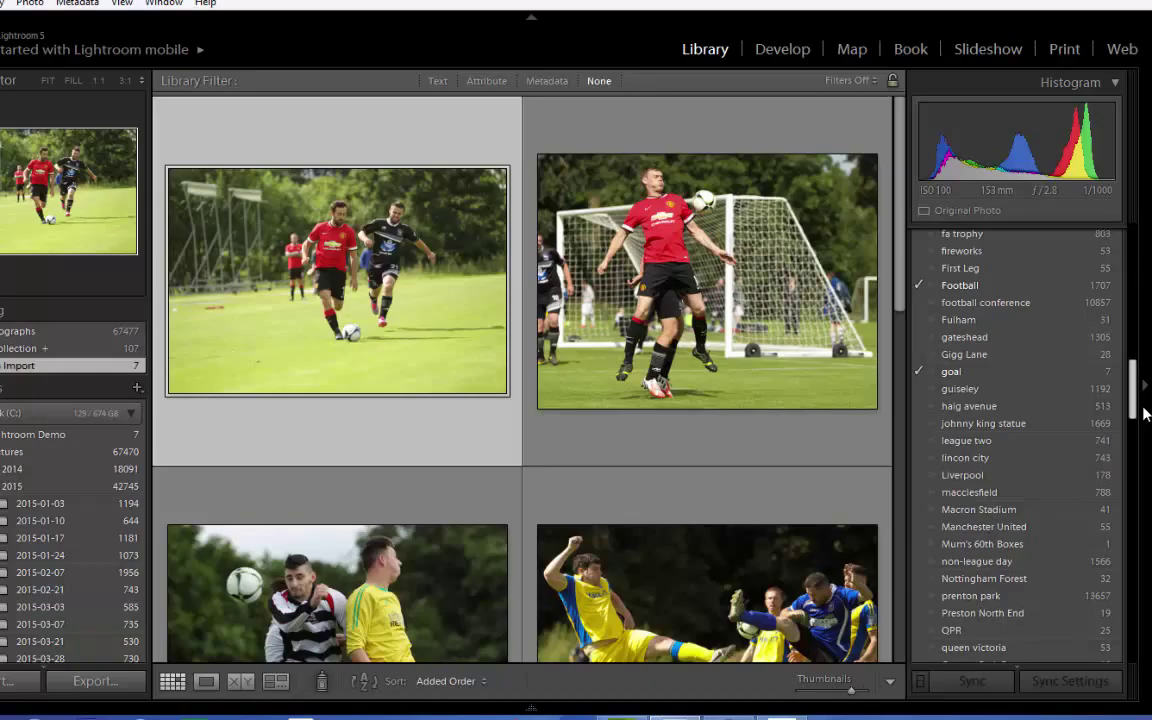
{"action": "left_click_drag", "start_coordinate": [1145, 414], "coordinate": [1110, 560]}
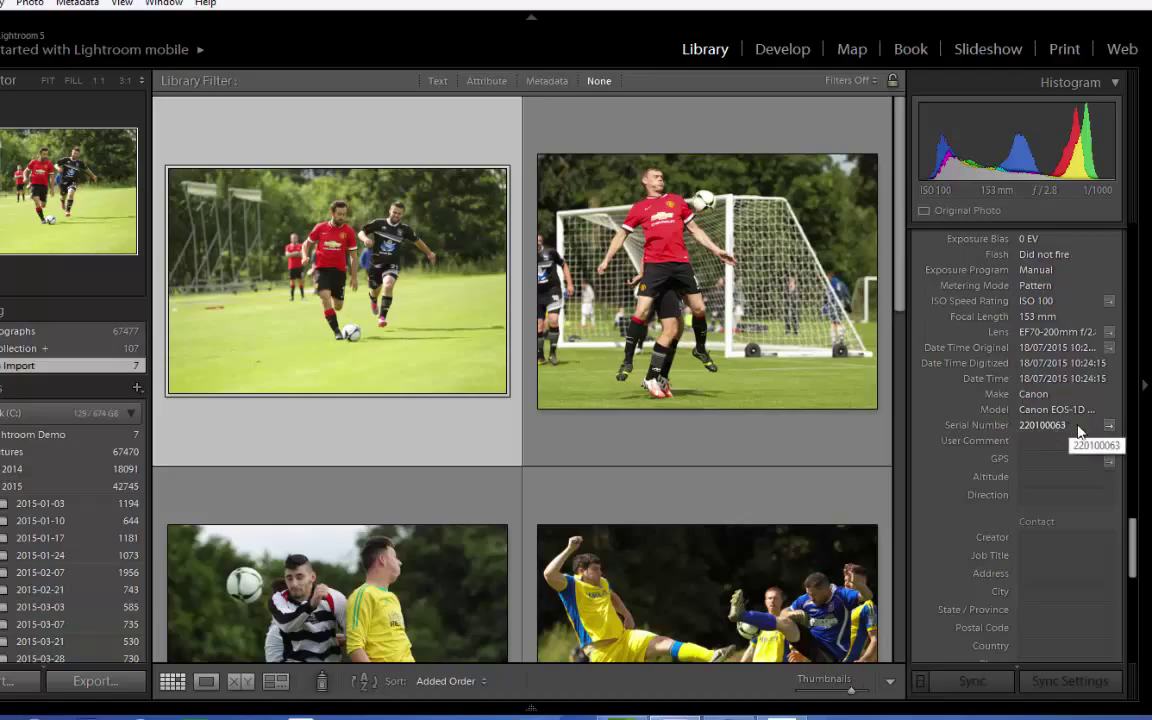
{"action": "left_click_drag", "start_coordinate": [1133, 540], "coordinate": [1130, 248]}
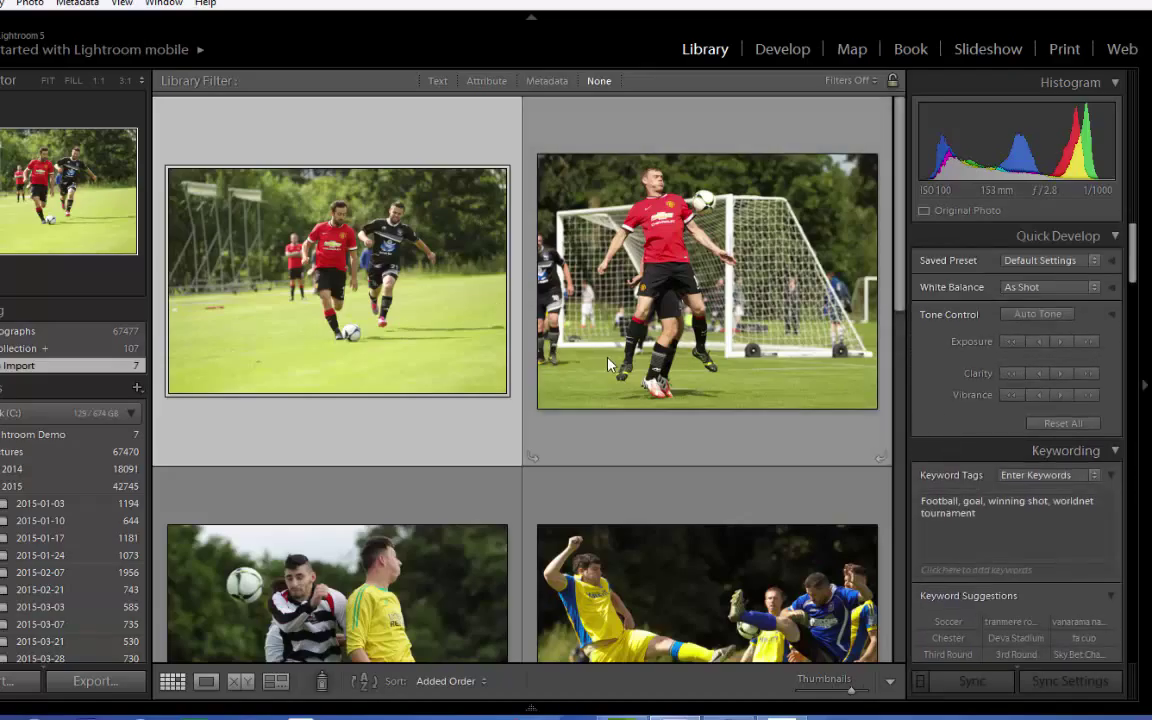
- Open the first imported photo in the Develop module and hide both side panels to enlarge it
{"action": "left_click", "coordinate": [783, 49]}
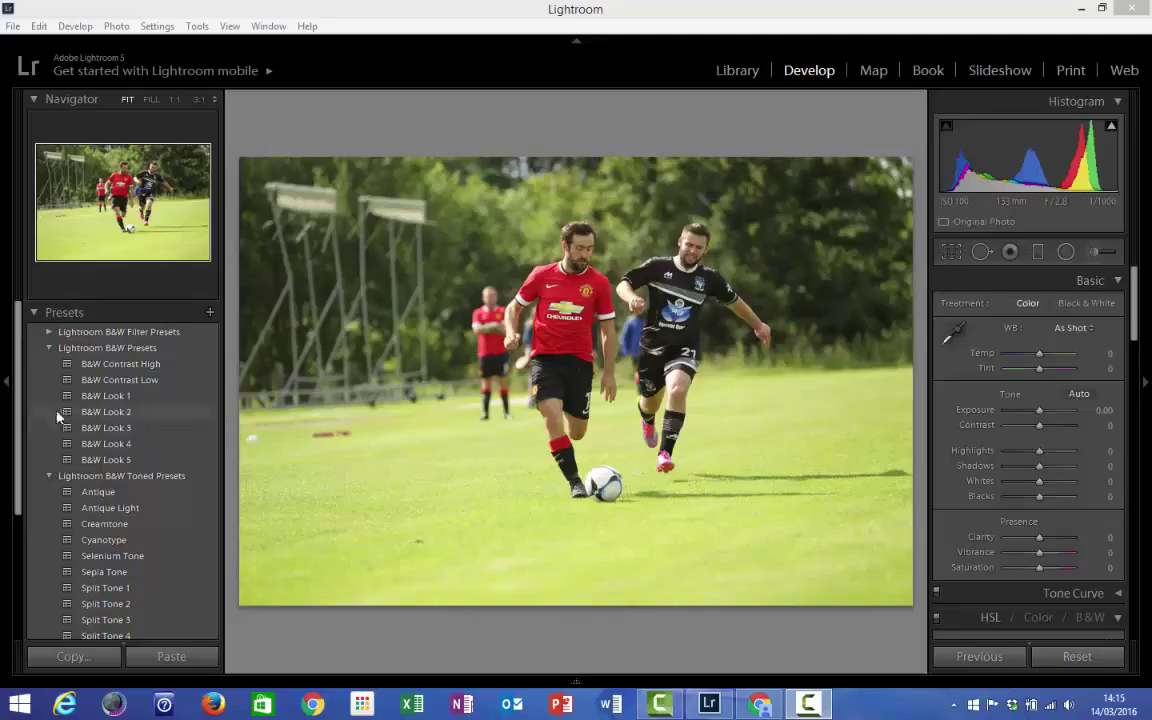
{"action": "left_click", "coordinate": [6, 388]}
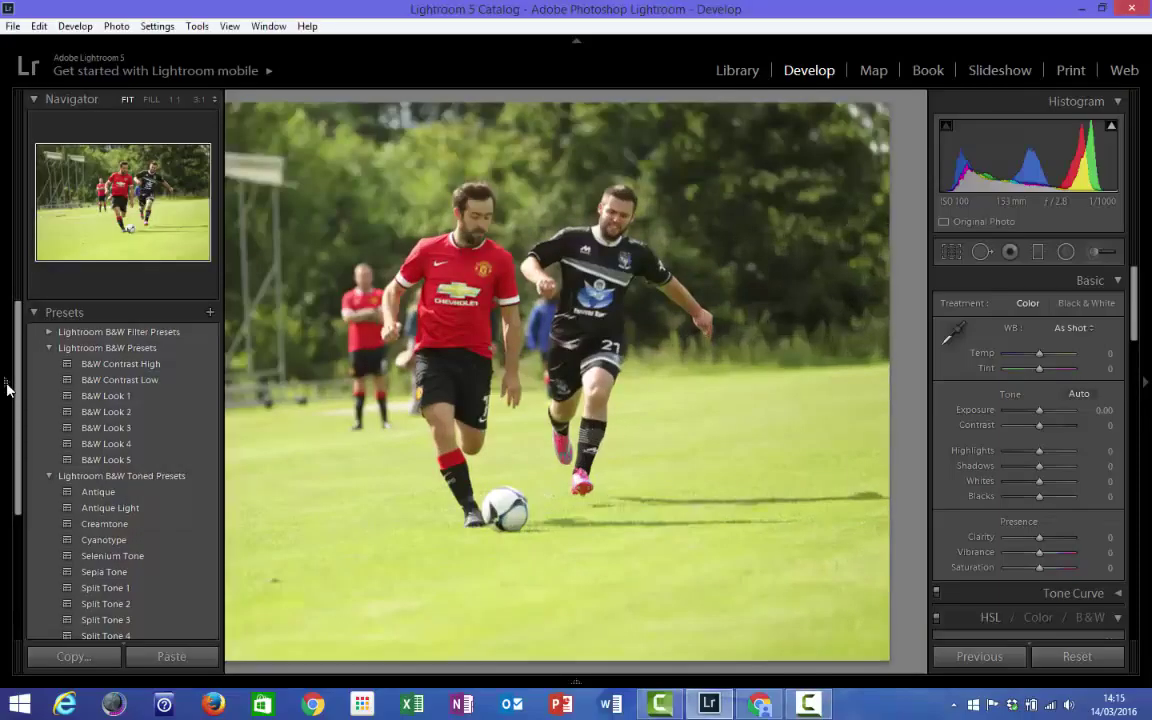
{"action": "left_click", "coordinate": [6, 388]}
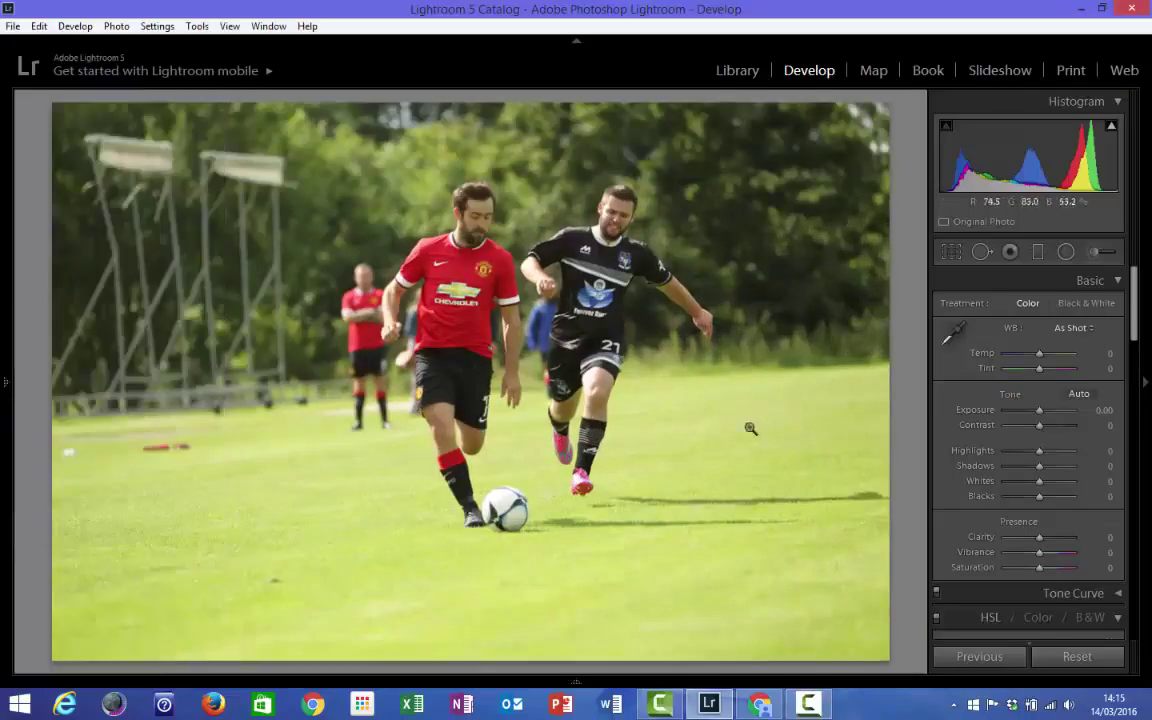
{"action": "left_click", "coordinate": [1145, 390]}
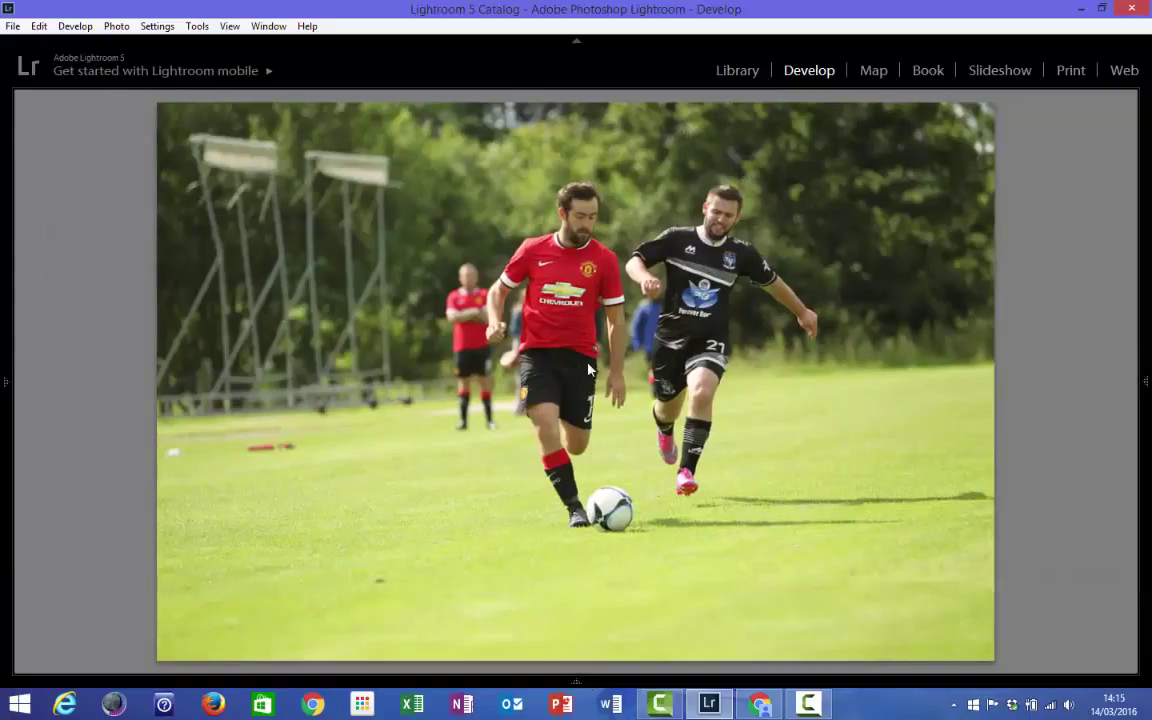
- Keep the filmstrip permanently shown below the photo and bring both side panels back
{"action": "mouse_move", "coordinate": [581, 684]}
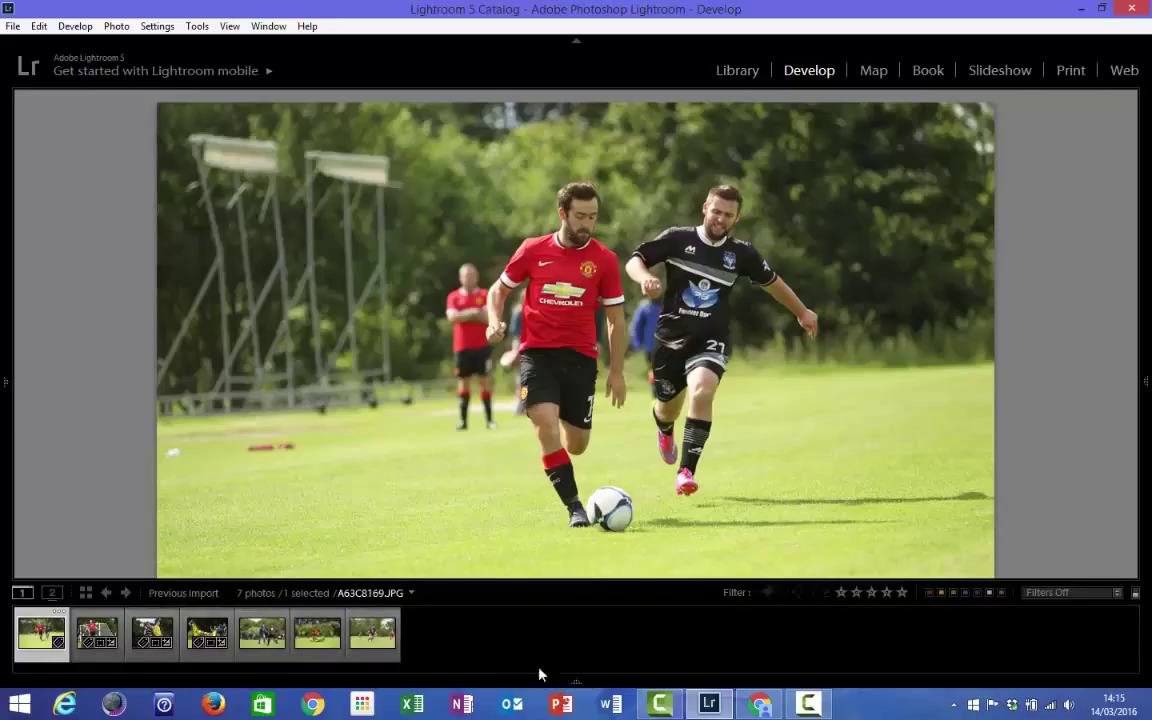
{"action": "left_click", "coordinate": [576, 683]}
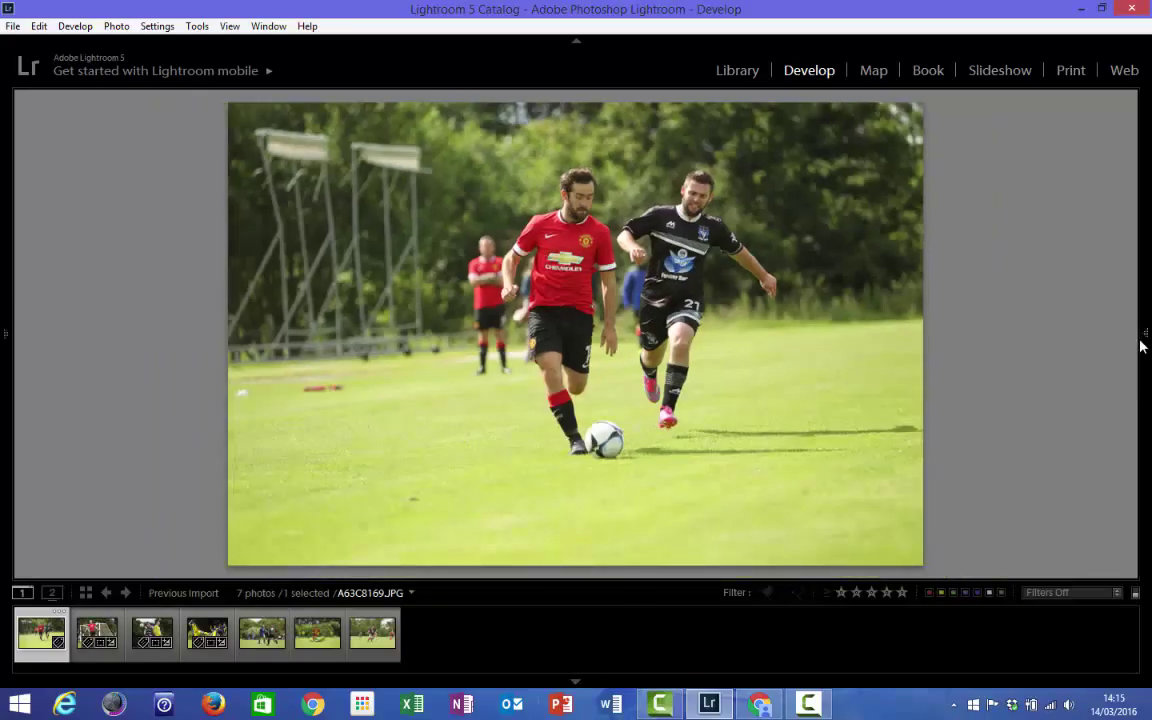
{"action": "left_click", "coordinate": [1144, 342]}
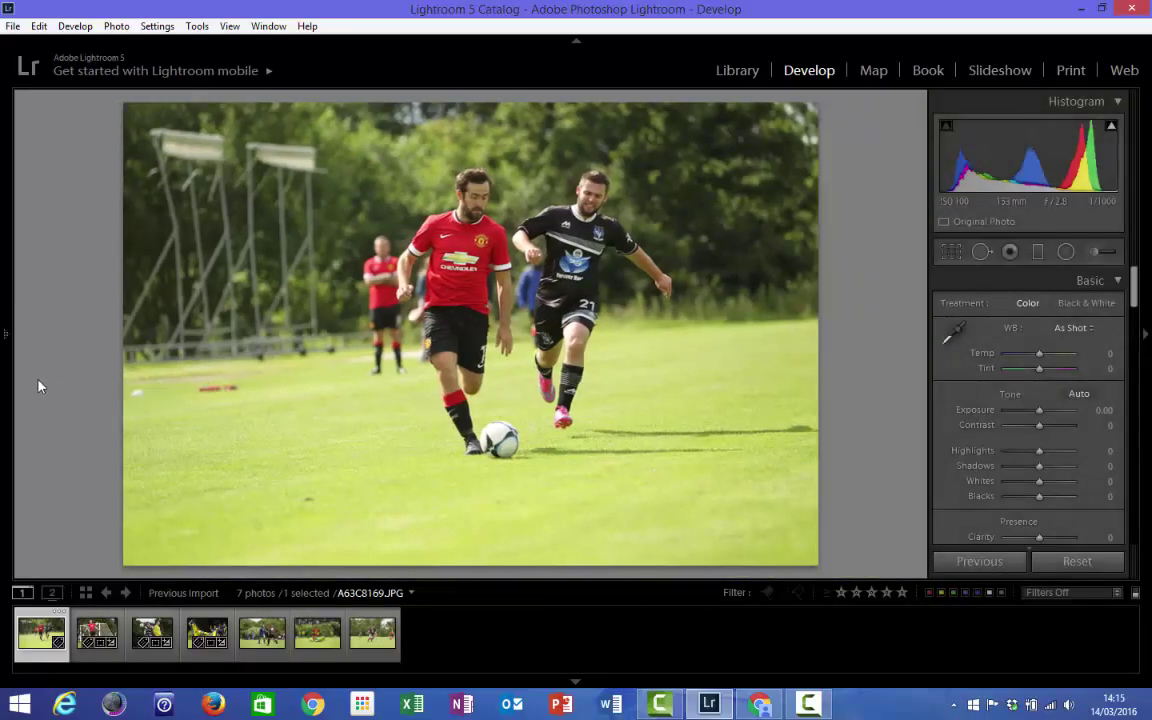
{"action": "left_click", "coordinate": [7, 335]}
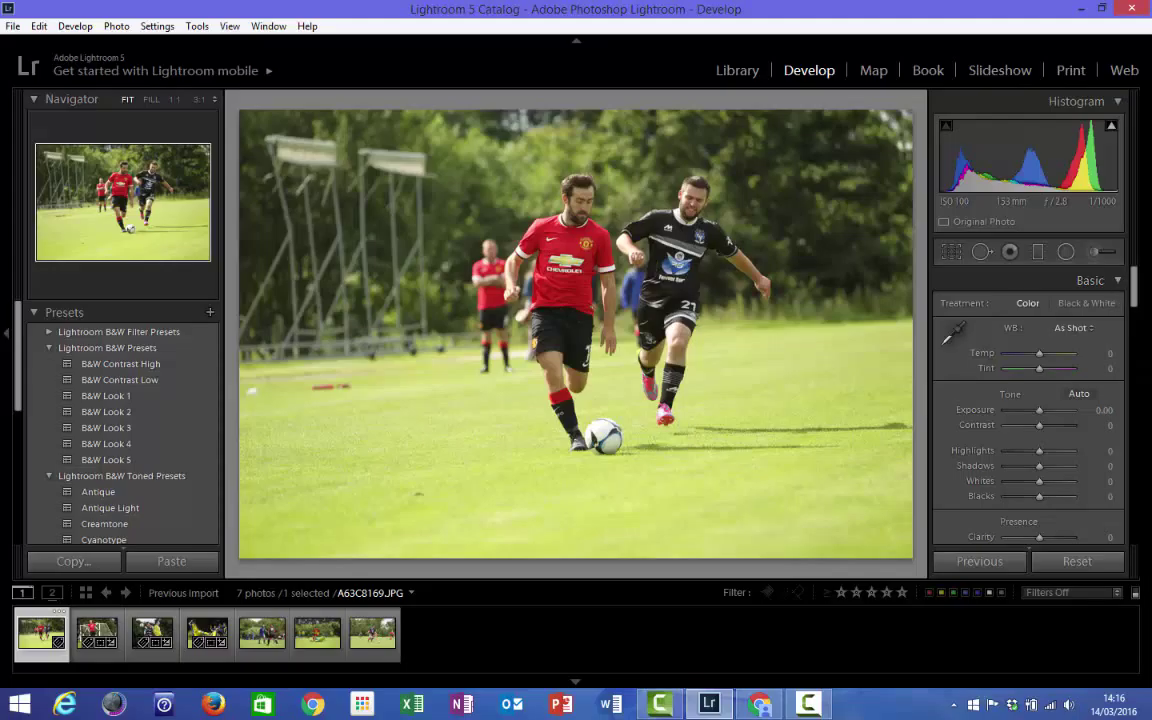
- Crop the photo more tightly around the two players, keeping the Original aspect ratio
{"action": "left_click", "coordinate": [950, 255]}
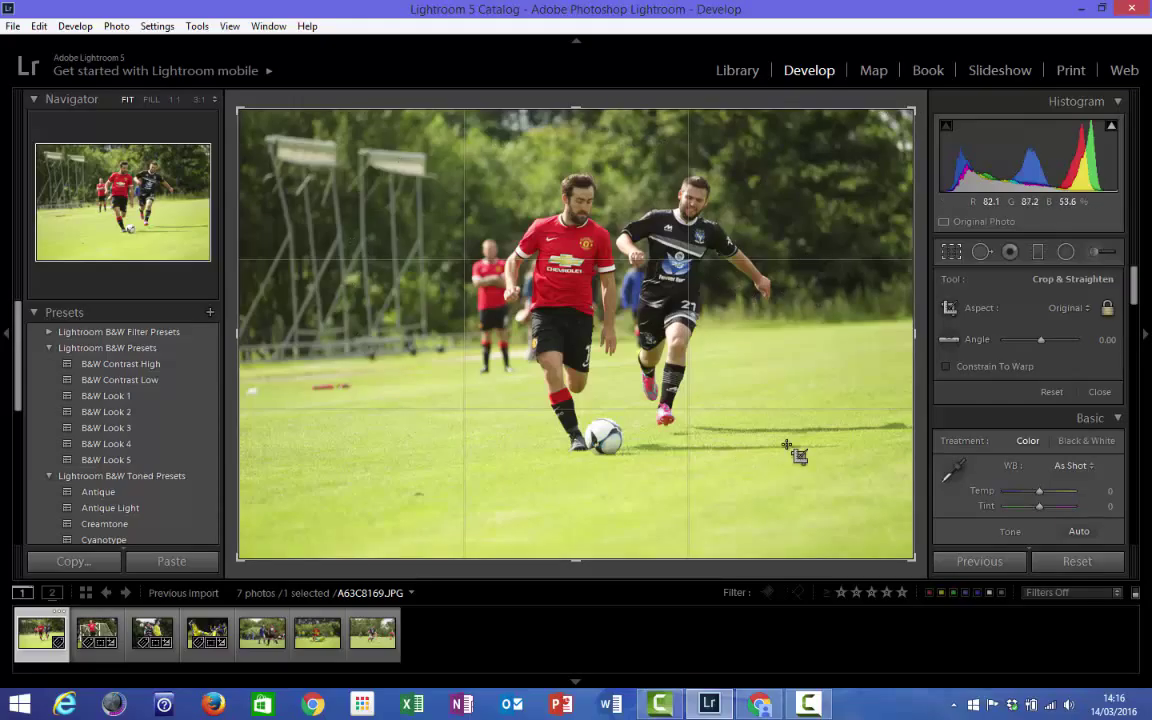
{"action": "left_click", "coordinate": [951, 254]}
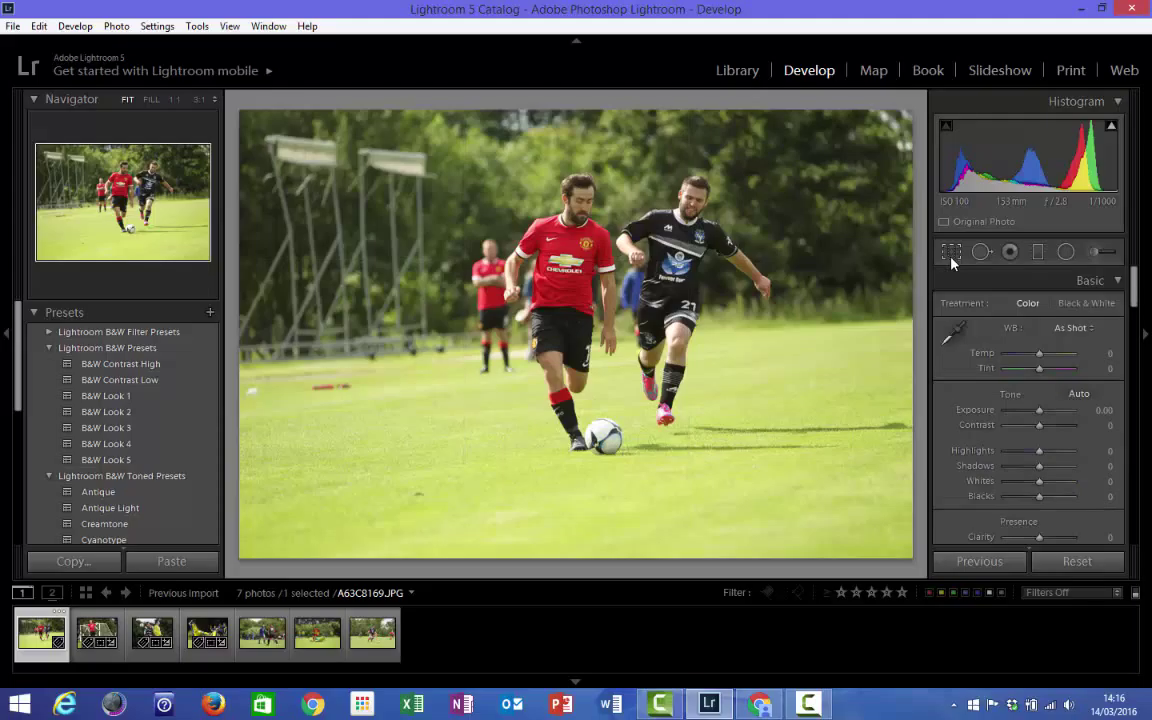
{"action": "left_click", "coordinate": [951, 256]}
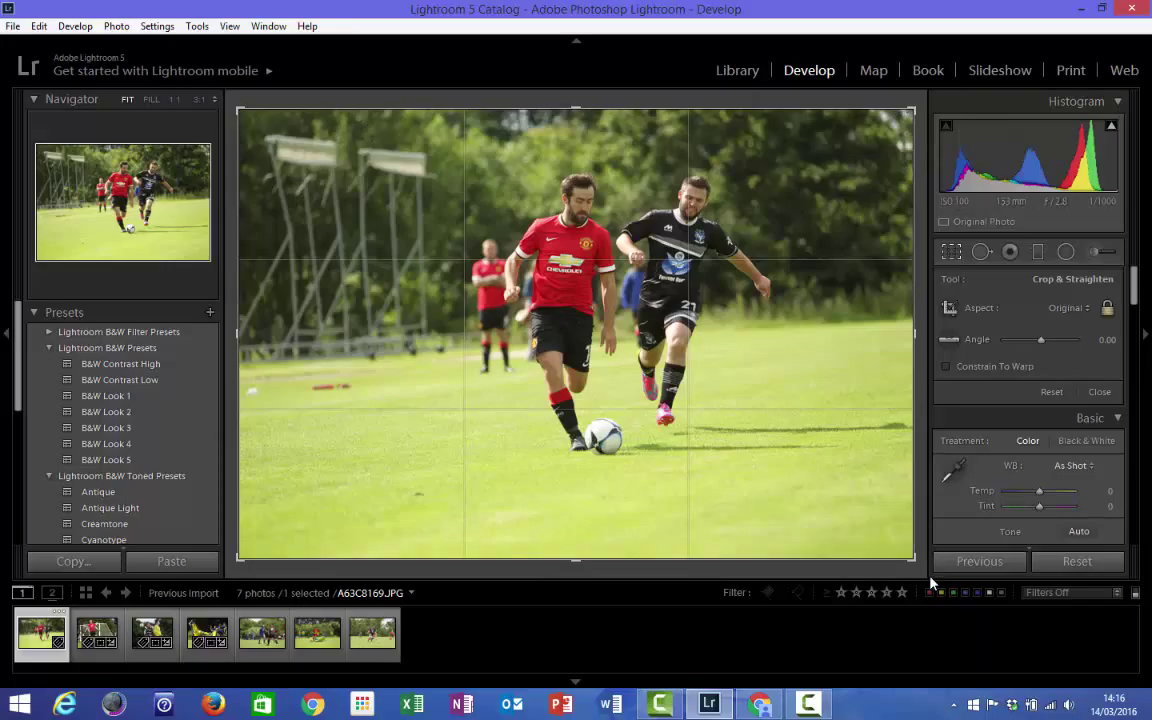
{"action": "left_click_drag", "start_coordinate": [912, 562], "coordinate": [850, 529]}
{"action": "left_click_drag", "start_coordinate": [550, 434], "coordinate": [453, 402]}
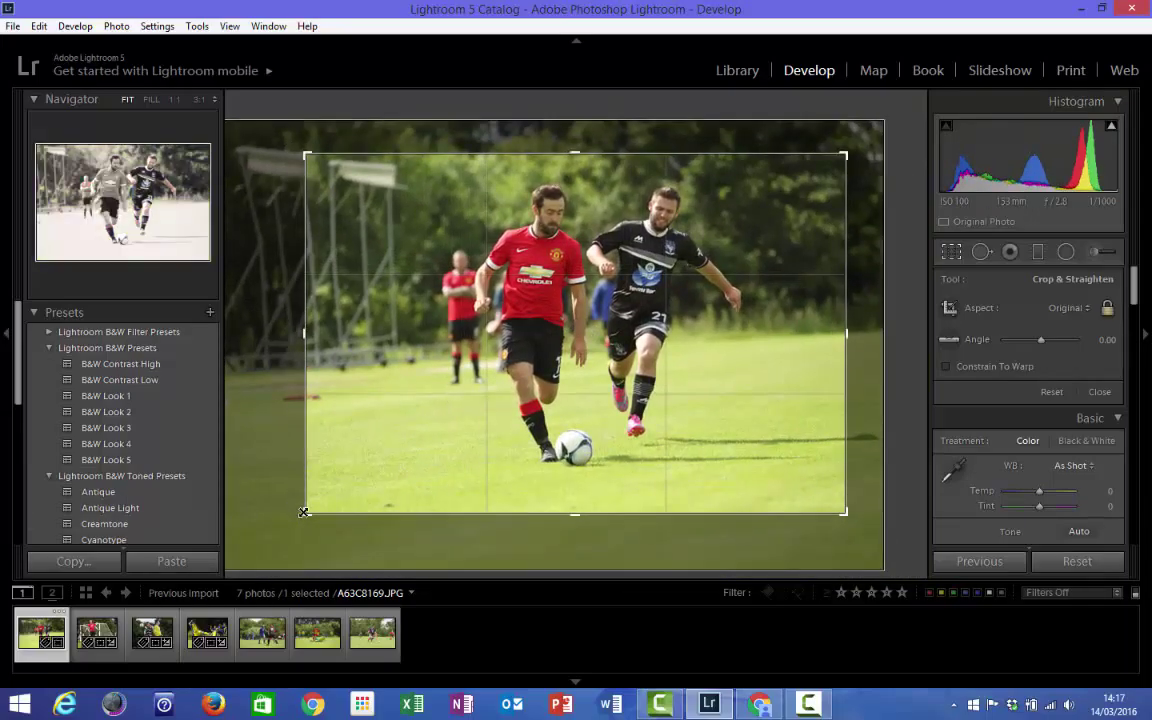
{"action": "left_click_drag", "start_coordinate": [306, 513], "coordinate": [319, 505]}
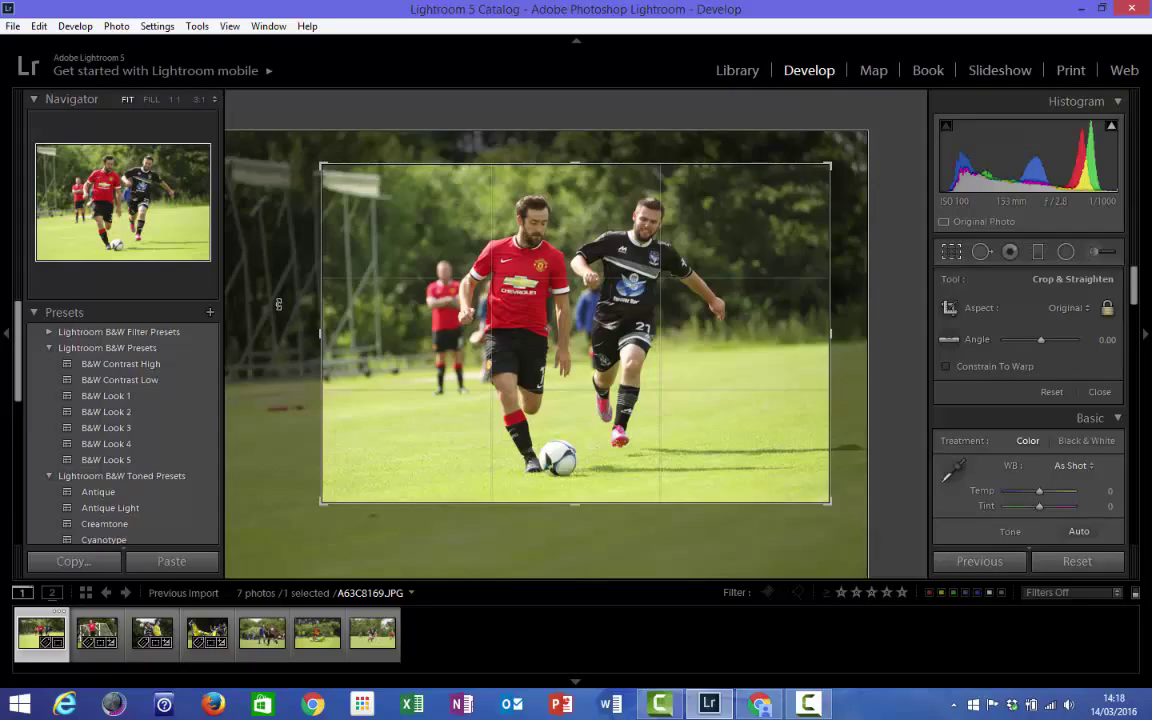
- Rotate the photo by about 3.04 degrees, tighten and reposition the crop around both players, and apply it
{"action": "left_click_drag", "start_coordinate": [278, 304], "coordinate": [274, 288]}
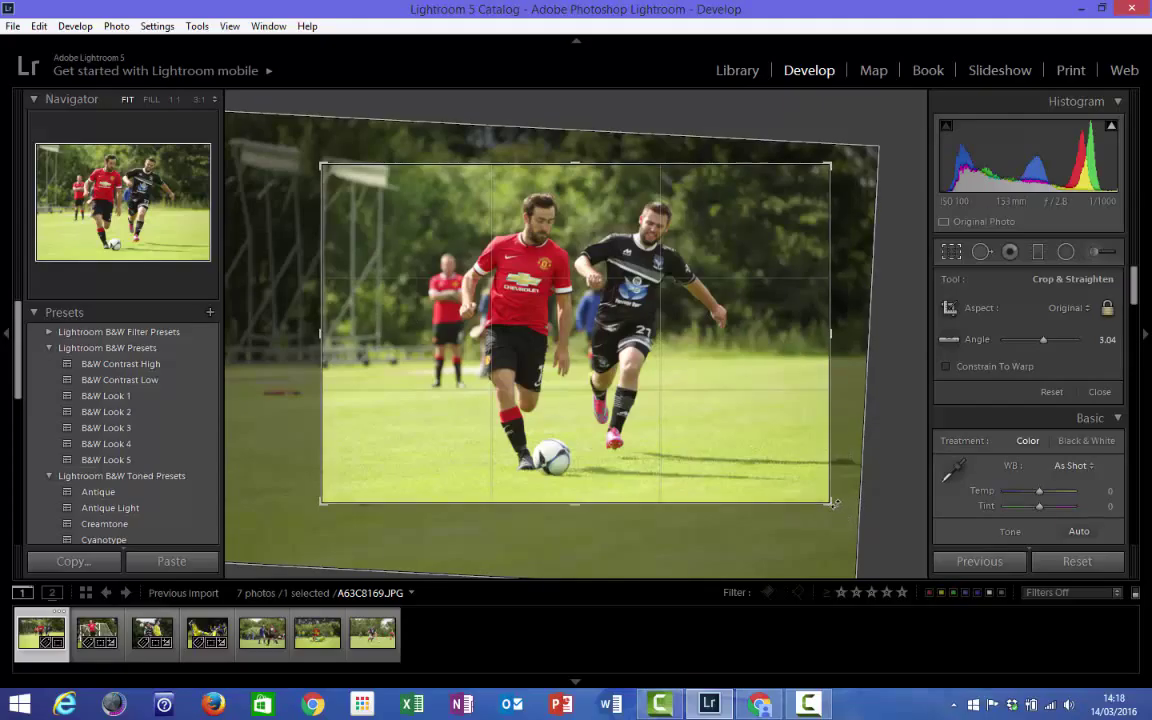
{"action": "left_click_drag", "start_coordinate": [831, 504], "coordinate": [801, 490]}
{"action": "mouse_move", "coordinate": [679, 404]}
{"action": "left_mouse_down"}
{"action": "mouse_move", "coordinate": [658, 386]}
{"action": "mouse_move", "coordinate": [674, 383]}
{"action": "left_mouse_up"}
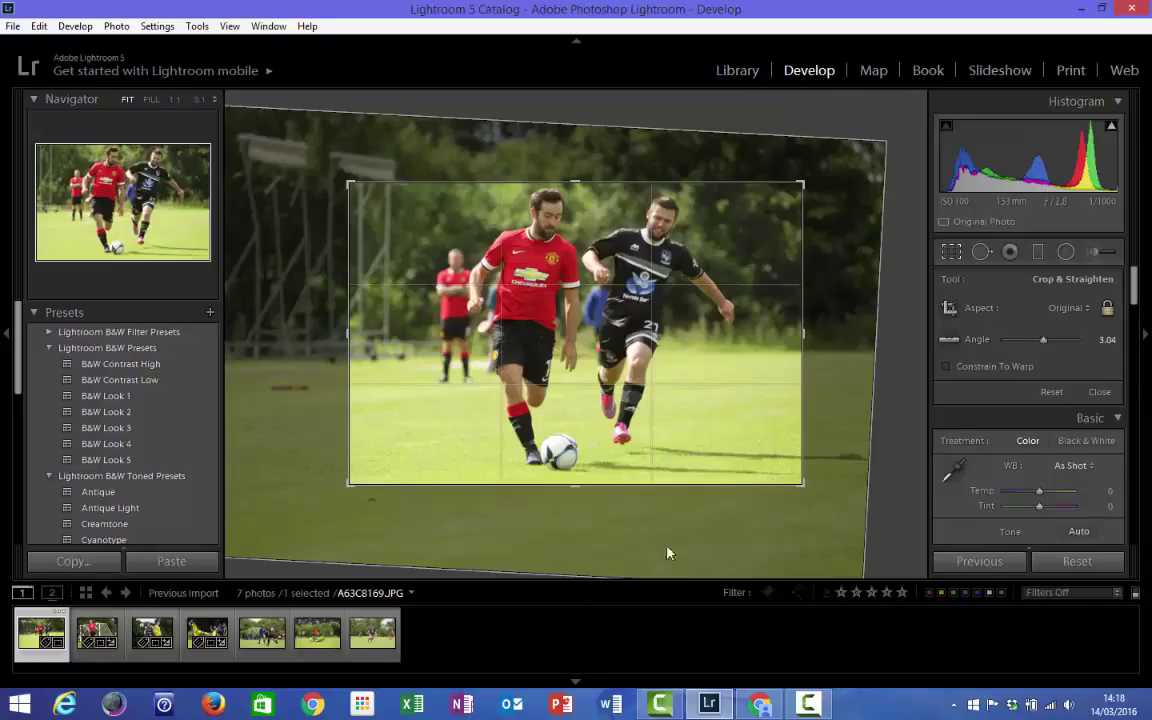
{"action": "left_click_drag", "start_coordinate": [615, 393], "coordinate": [613, 394]}
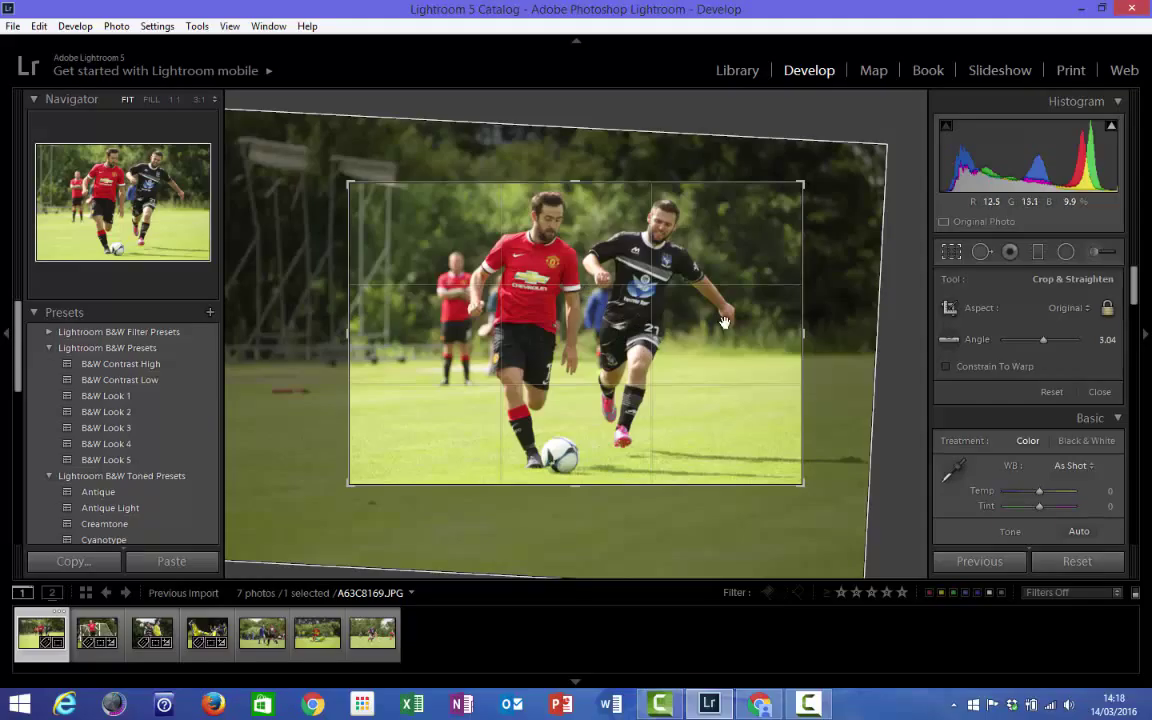
{"action": "left_click", "coordinate": [951, 256]}
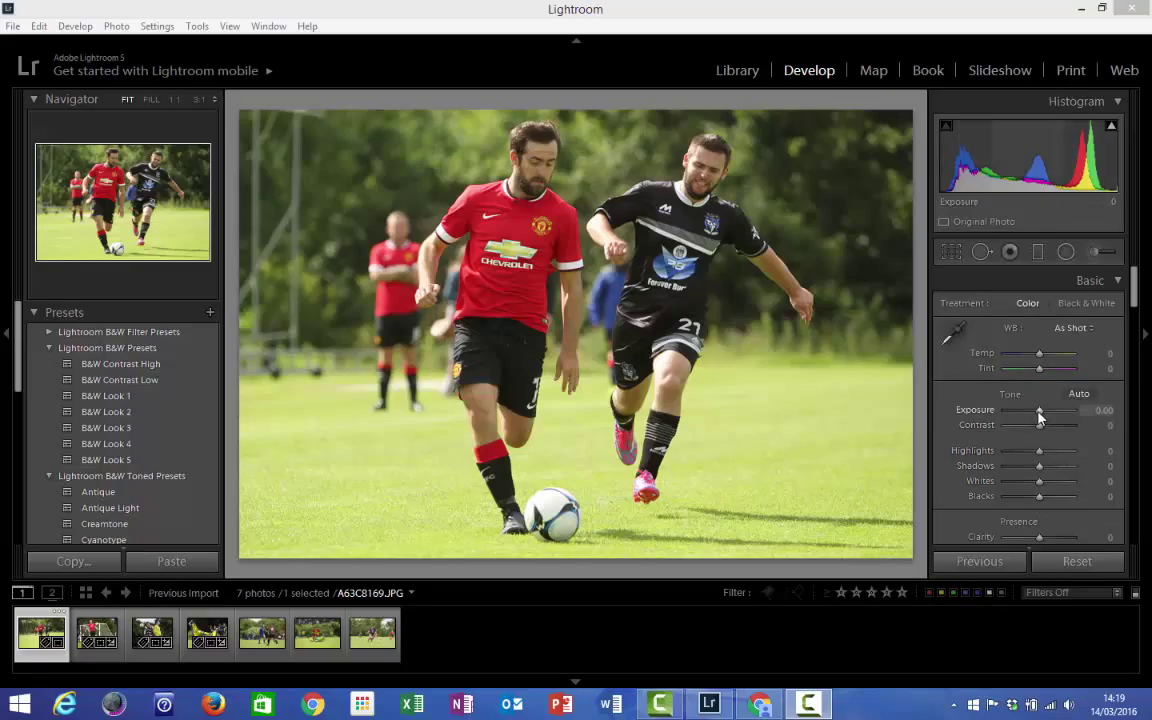
- Try the photo's exposure at -0.60 and at +1.91, resetting it to zero after each trial
{"action": "left_click_drag", "start_coordinate": [1040, 418], "coordinate": [1037, 425]}
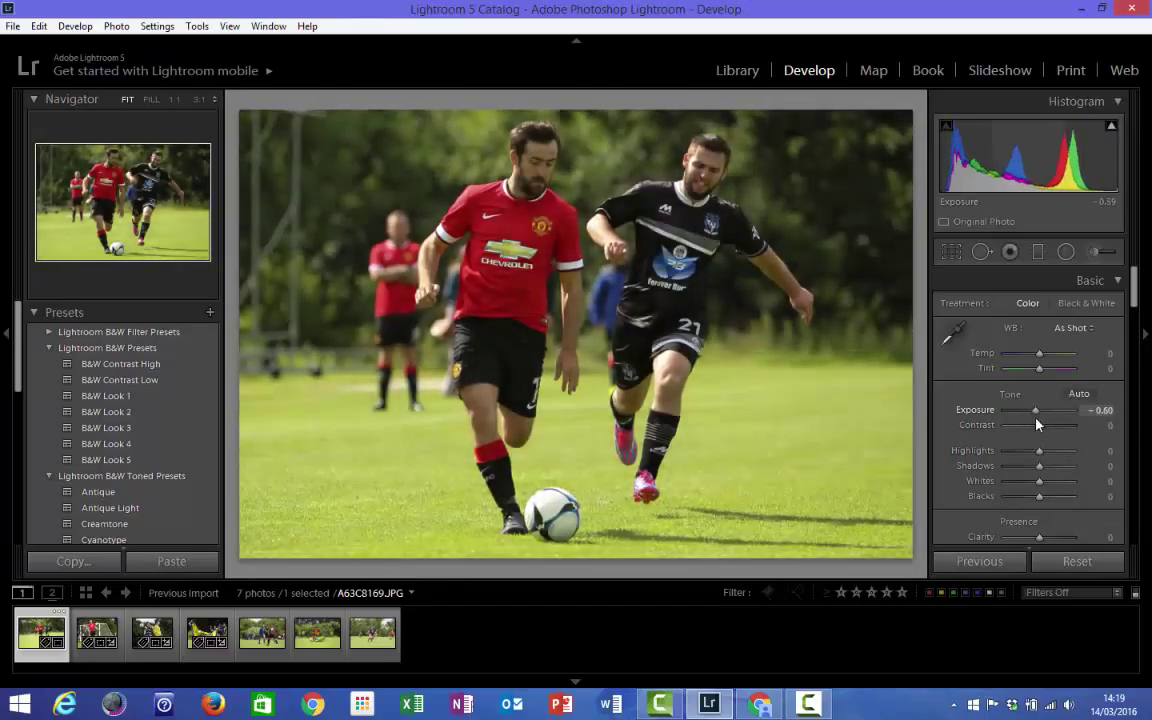
{"action": "double_click", "coordinate": [985, 411]}
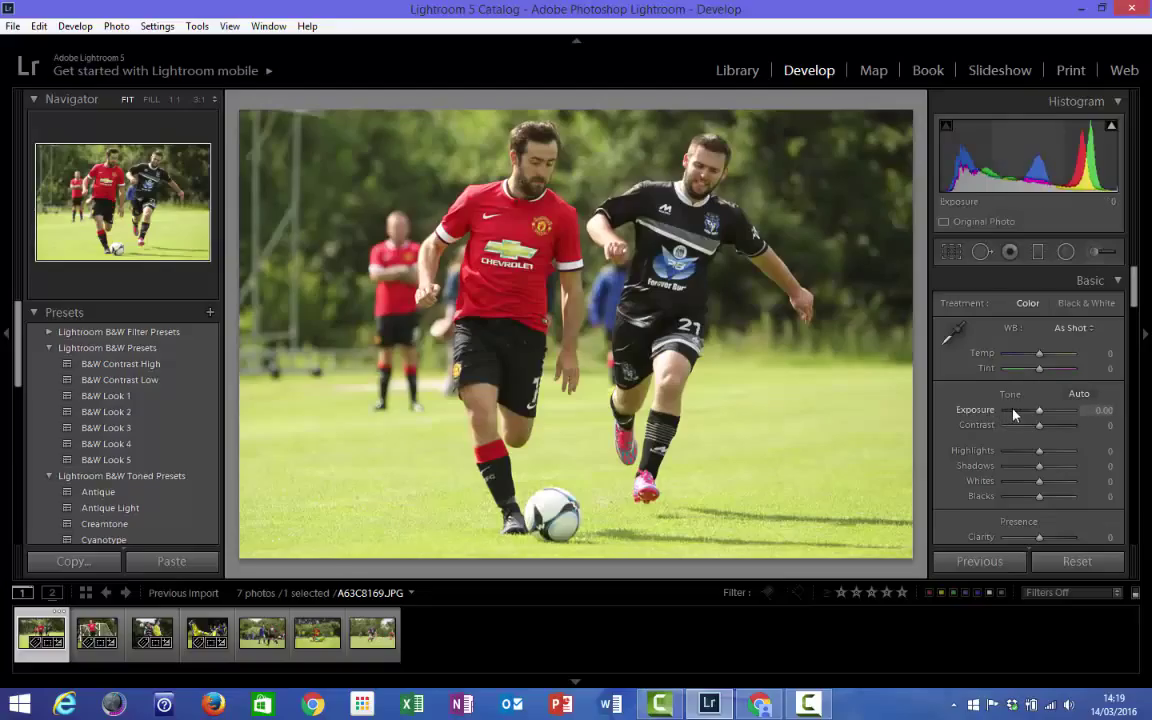
{"action": "left_click_drag", "start_coordinate": [1013, 414], "coordinate": [1053, 419]}
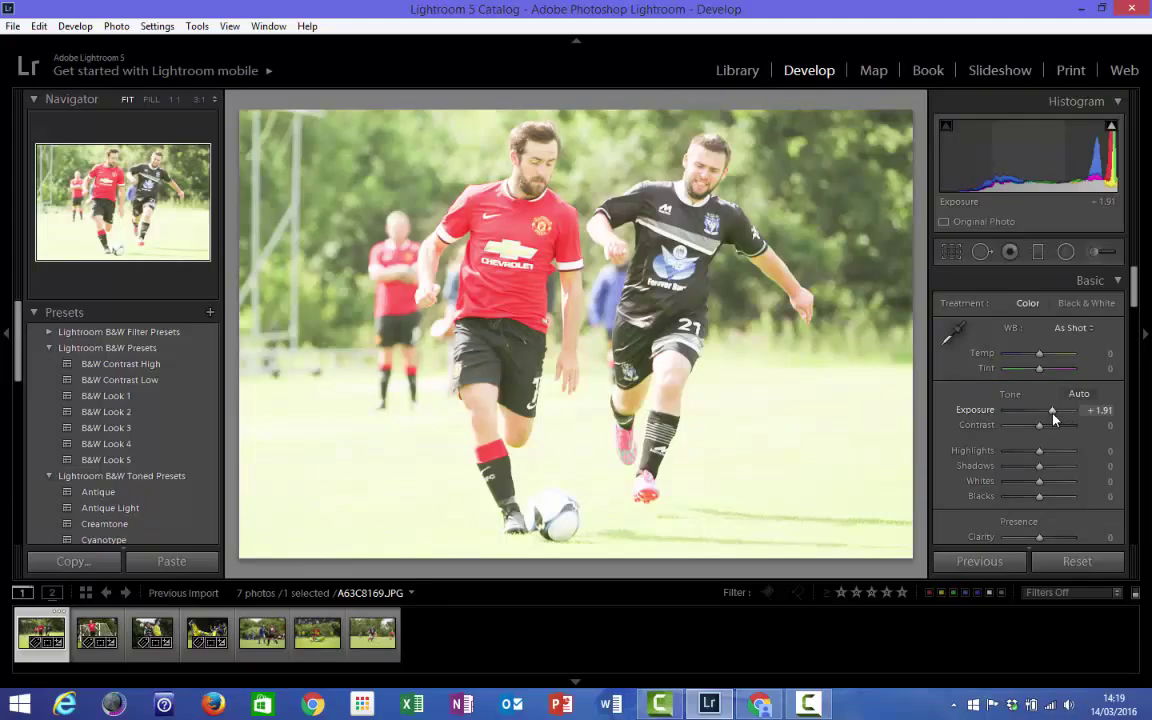
{"action": "double_click", "coordinate": [976, 416]}
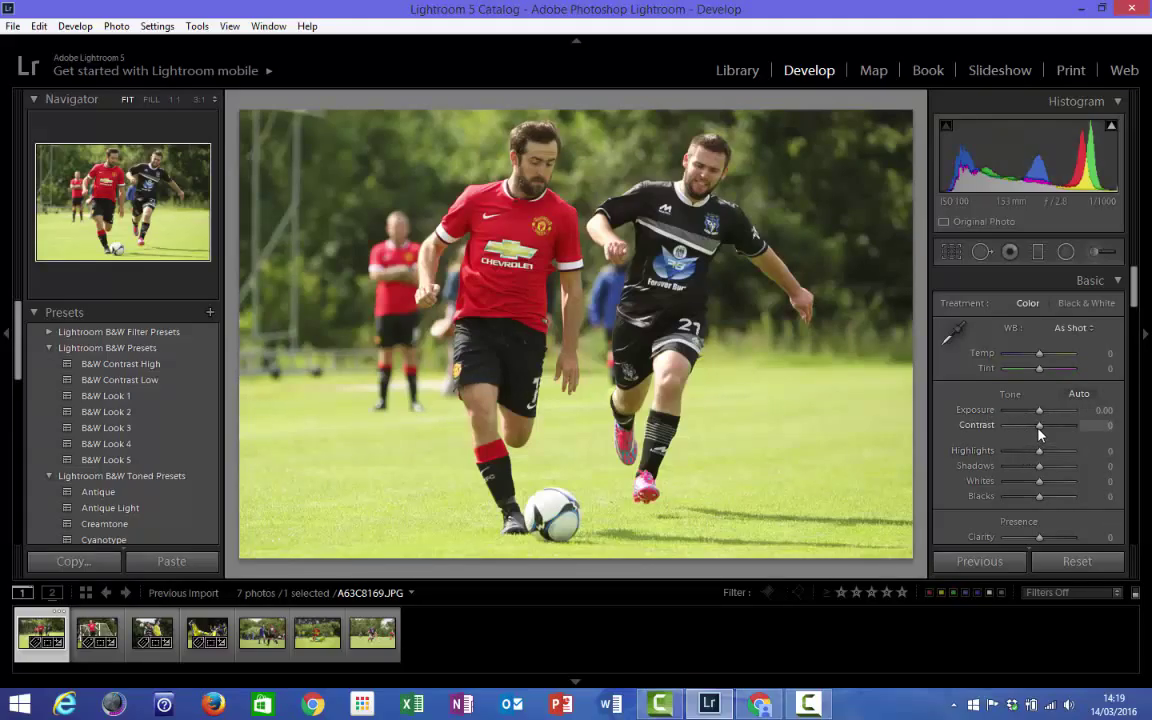
- Set the photo's Contrast to +17, Highlights to -100 and Shadows to +31
{"action": "left_click_drag", "start_coordinate": [1040, 432], "coordinate": [1046, 431]}
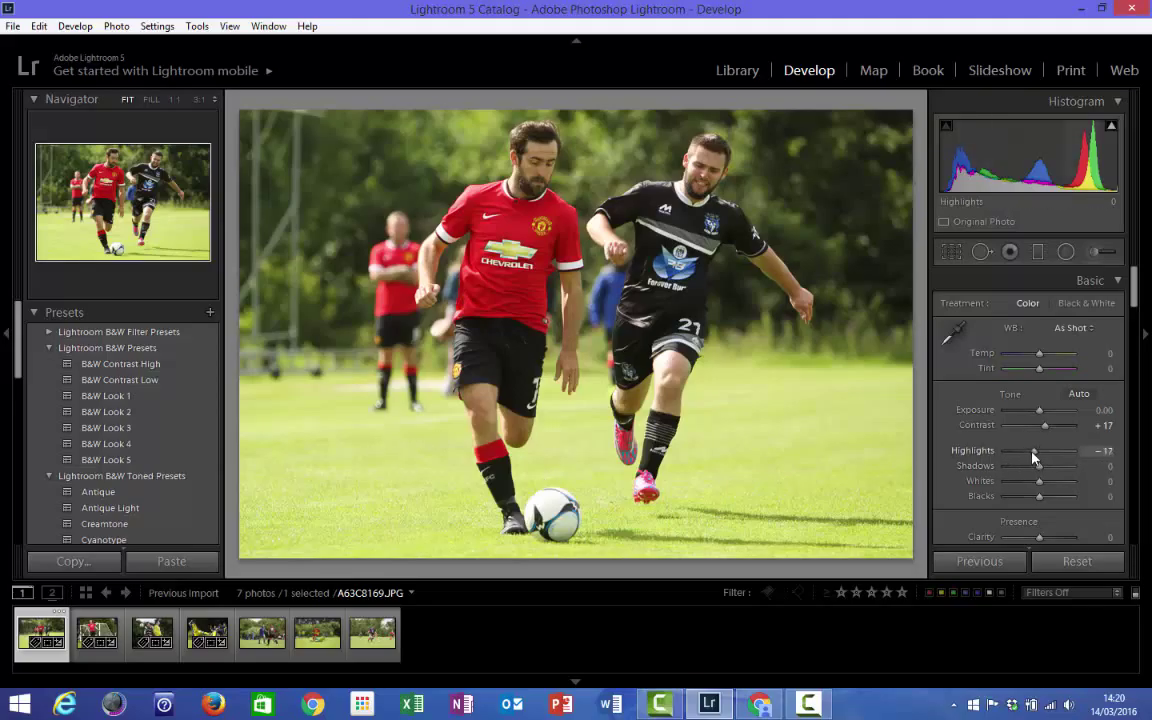
{"action": "left_click_drag", "start_coordinate": [1040, 456], "coordinate": [970, 464]}
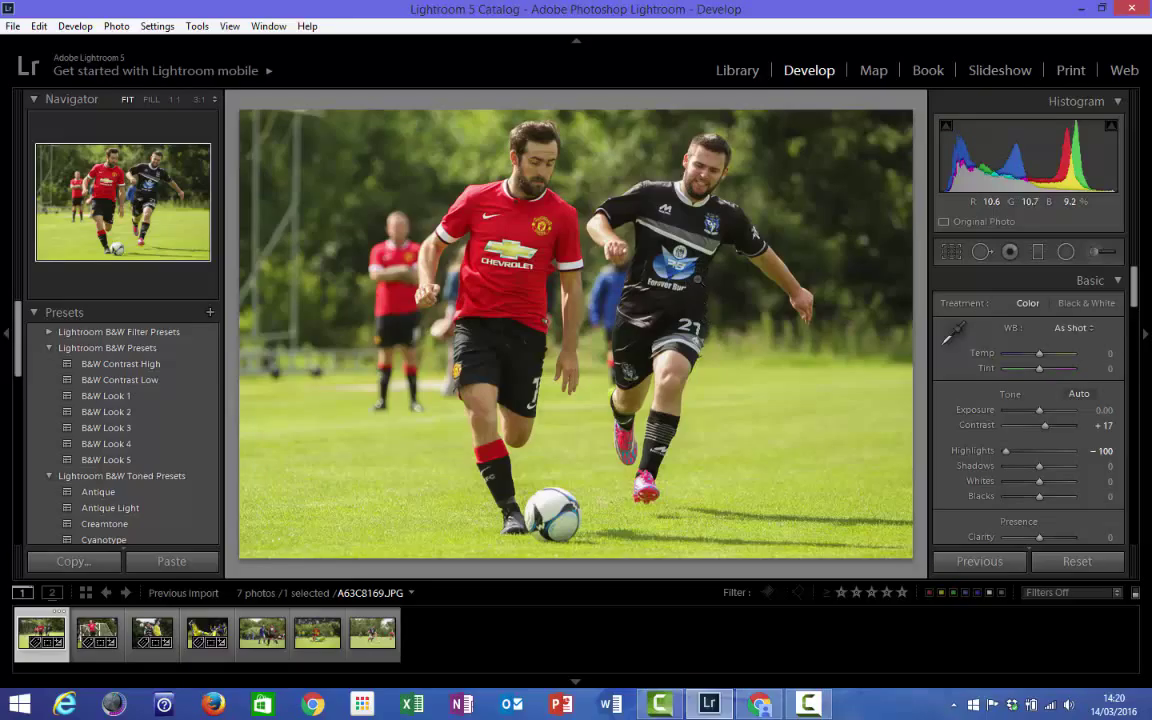
{"action": "left_click_drag", "start_coordinate": [1040, 474], "coordinate": [1049, 470]}
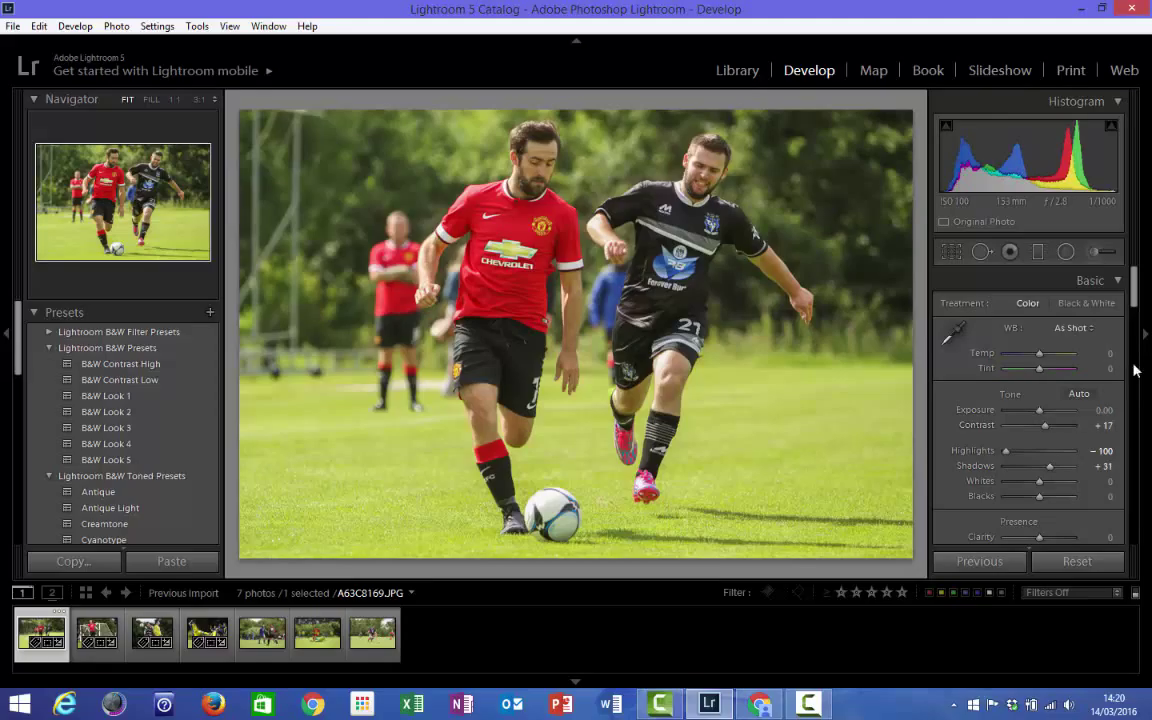
- Set the photo's Clarity to +24 after trying +60, and hide the adjustment panel to enlarge the photo
{"action": "scroll", "coordinate": [1135, 312], "scroll_direction": "down", "scroll_amount": 2}
{"action": "left_click_drag", "start_coordinate": [1135, 312], "coordinate": [1133, 330]}
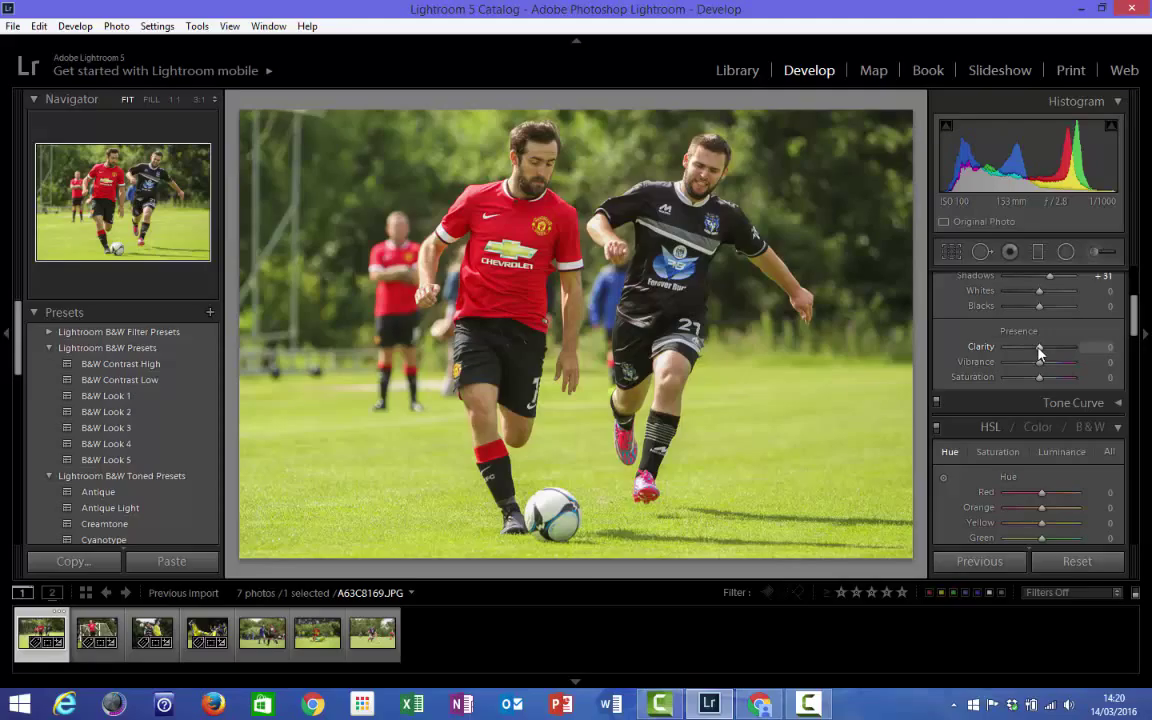
{"action": "left_click_drag", "start_coordinate": [1040, 348], "coordinate": [1059, 350]}
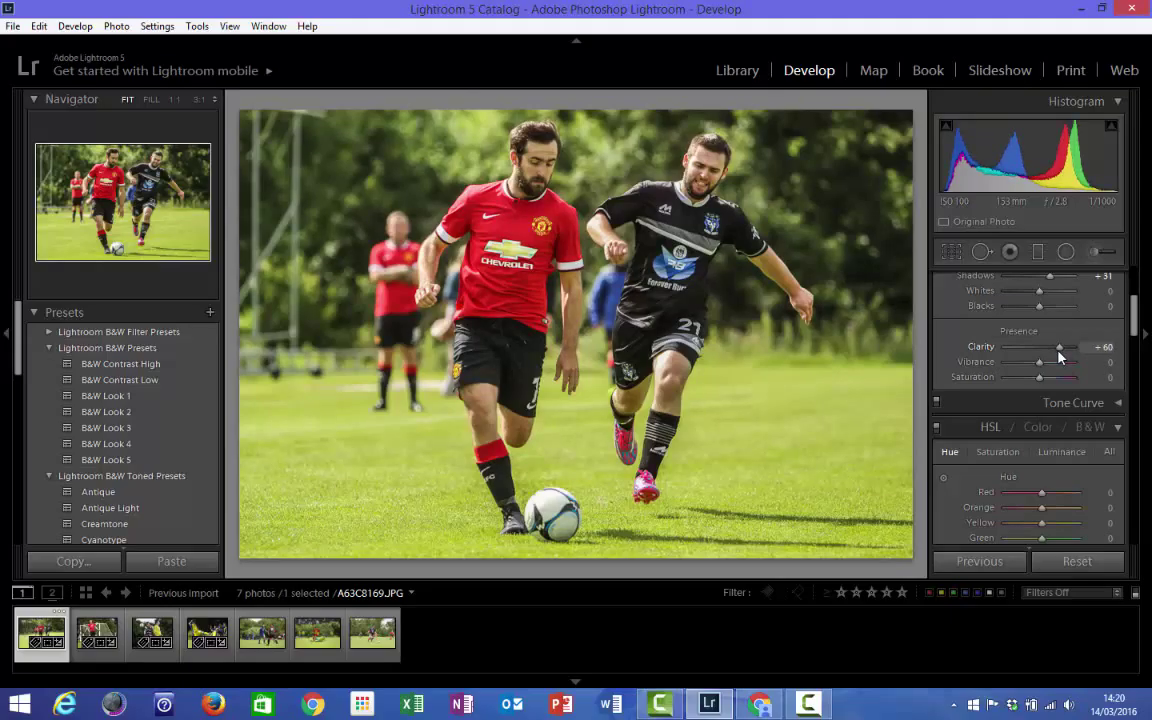
{"action": "left_click_drag", "start_coordinate": [1060, 351], "coordinate": [1047, 352]}
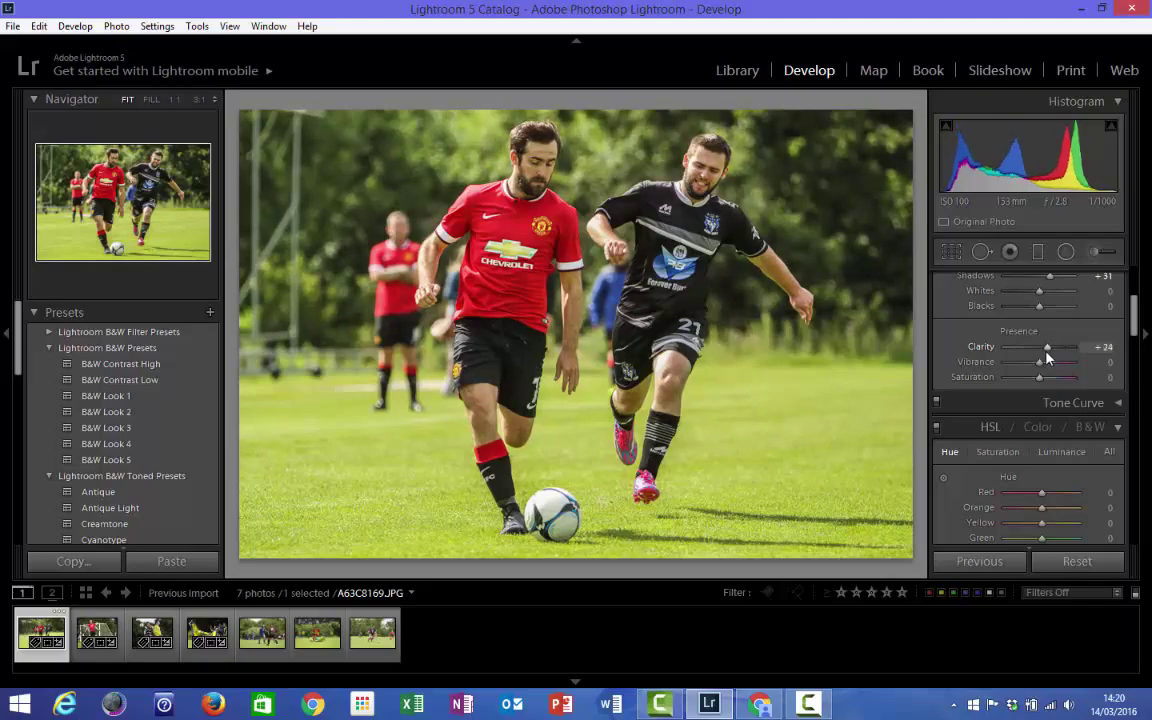
{"action": "left_click", "coordinate": [1142, 322]}
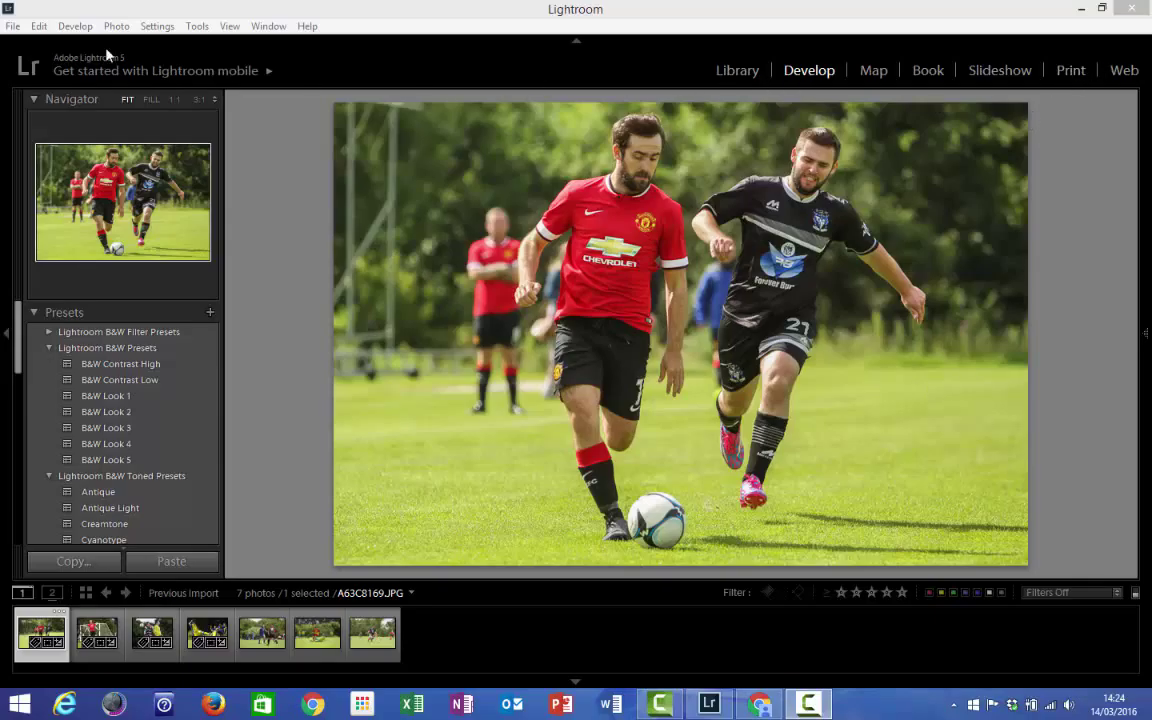
- Start exporting the edited photo and set its destination to a new folder named Exports inside Lightroom Demo on the desktop
{"action": "left_click", "coordinate": [13, 26]}
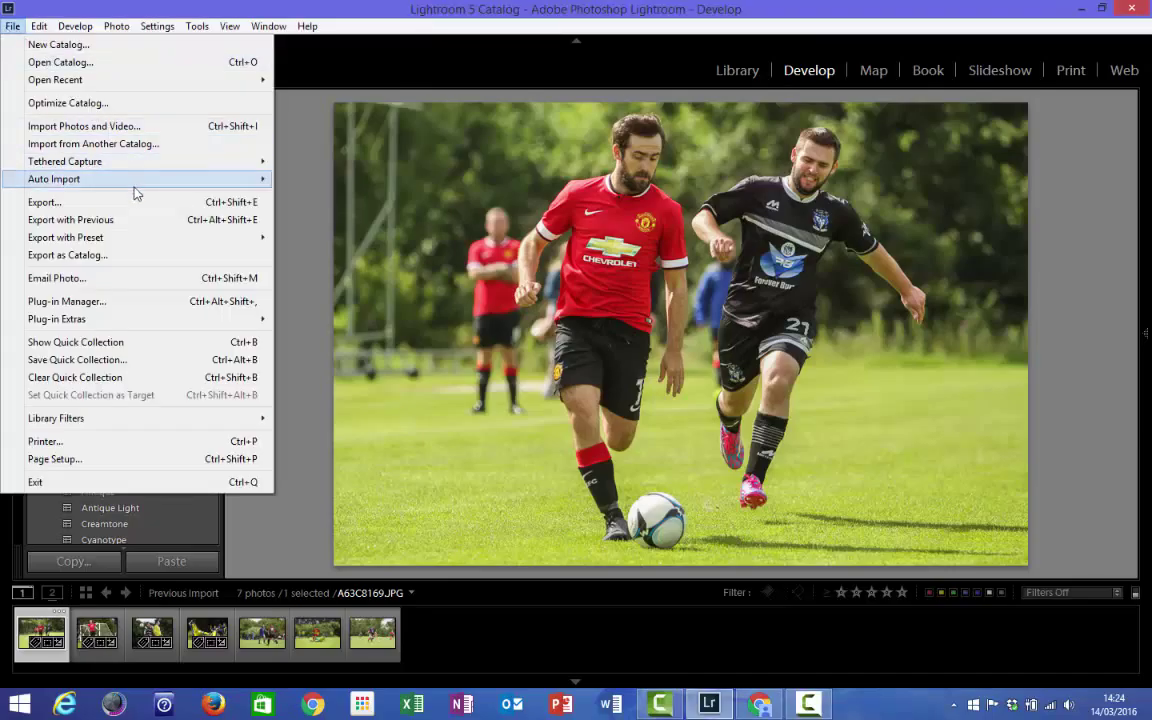
{"action": "left_click", "coordinate": [58, 205]}
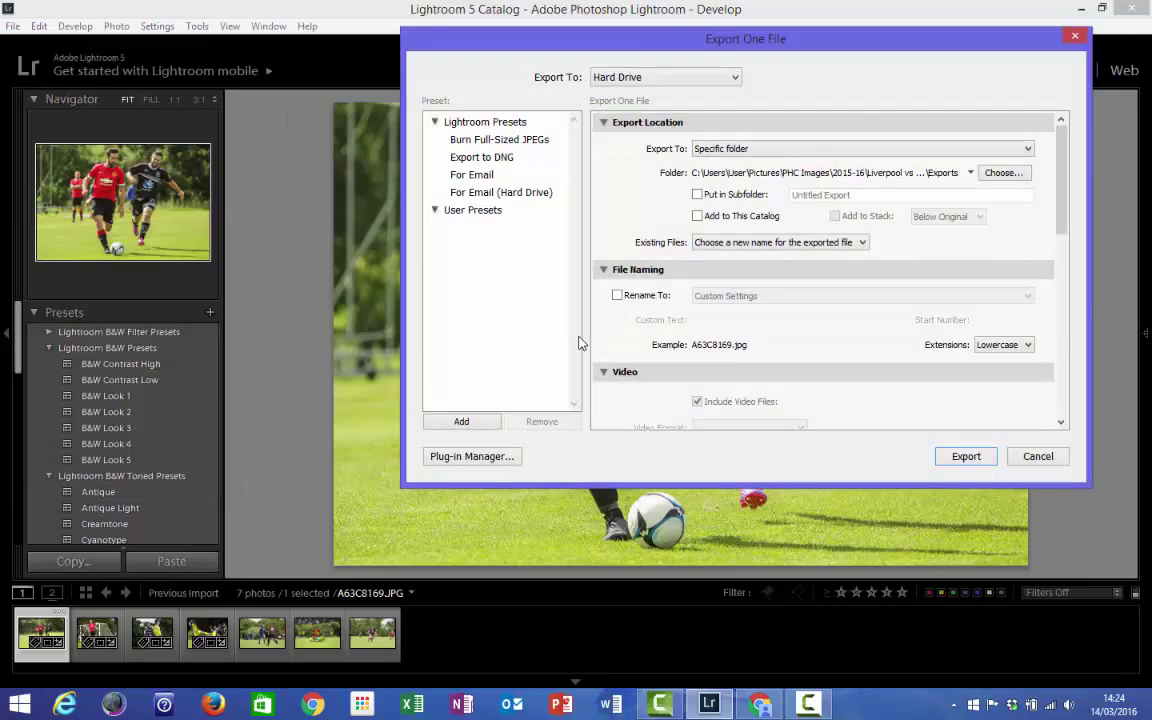
{"action": "left_click_drag", "start_coordinate": [815, 43], "coordinate": [727, 79]}
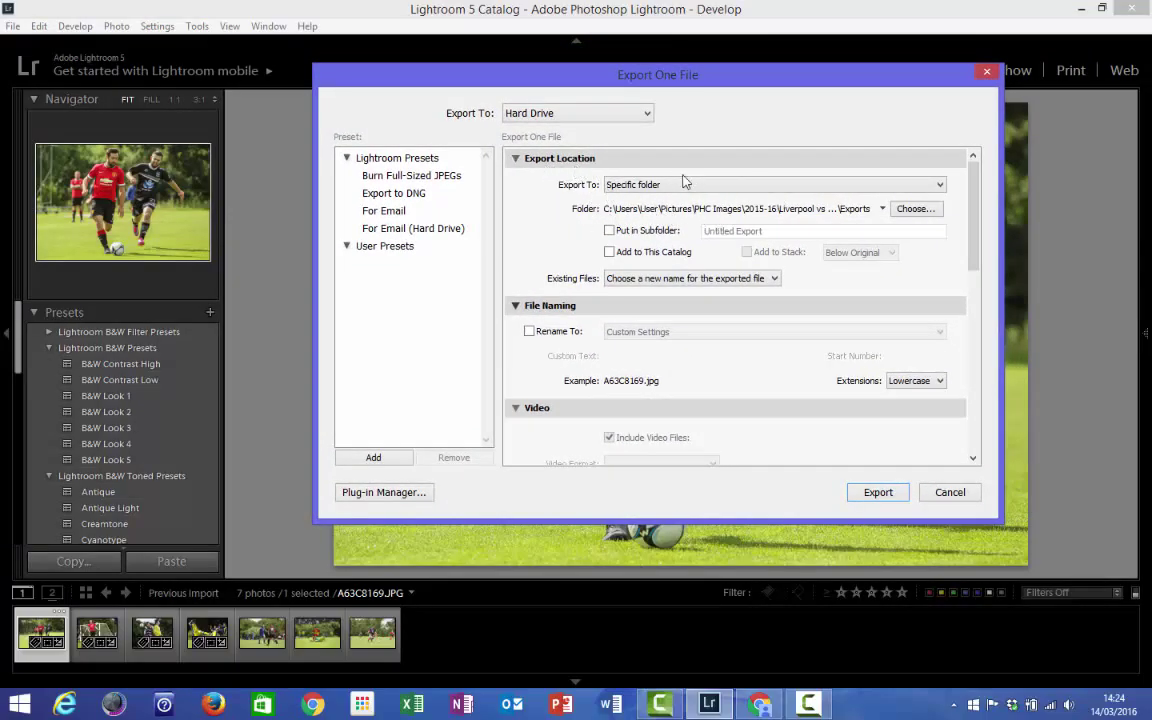
{"action": "left_click", "coordinate": [912, 211]}
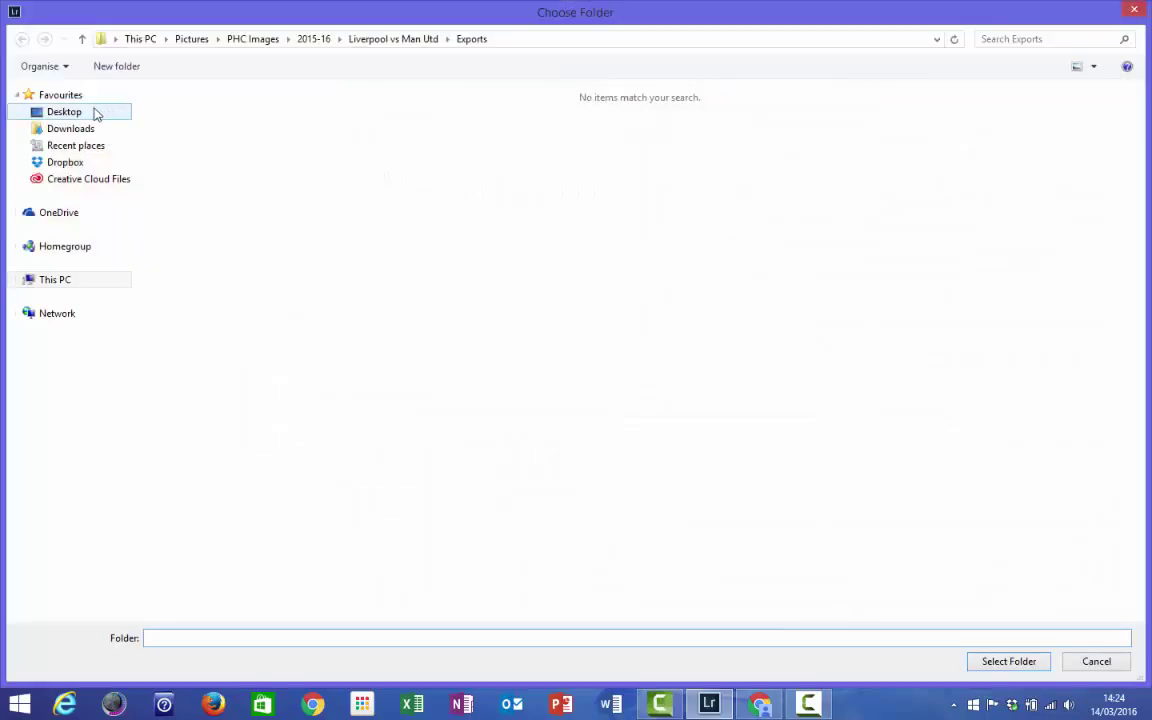
{"action": "left_click", "coordinate": [95, 114]}
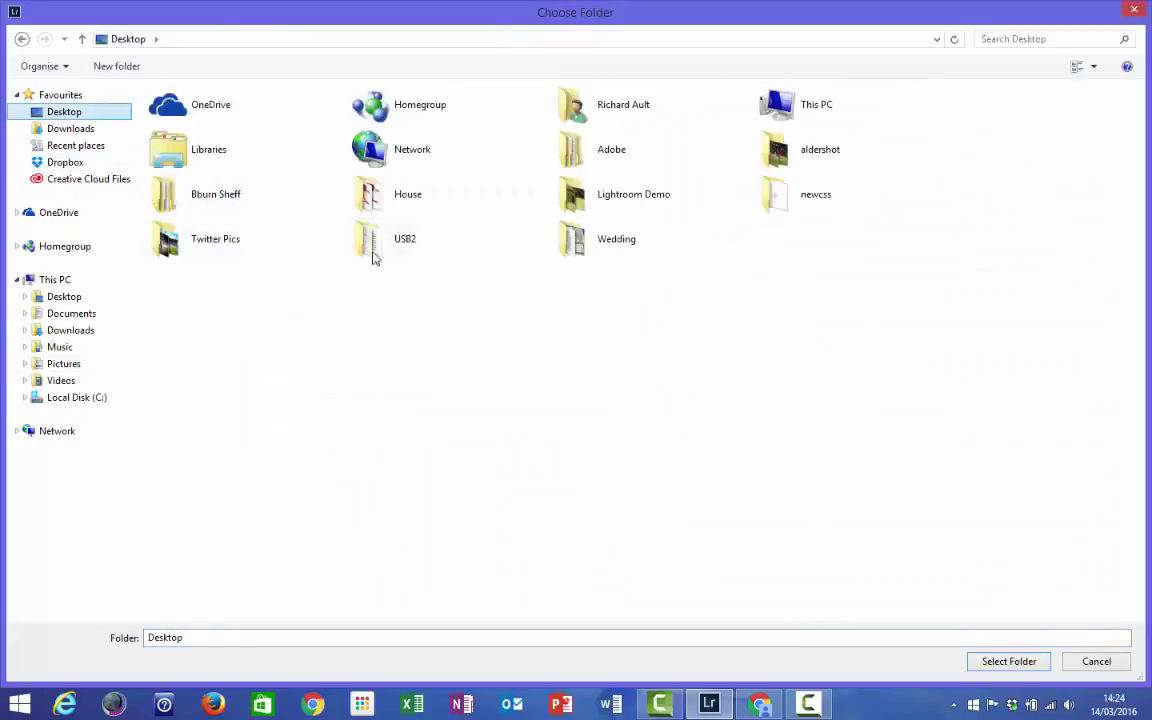
{"action": "left_click", "coordinate": [729, 213]}
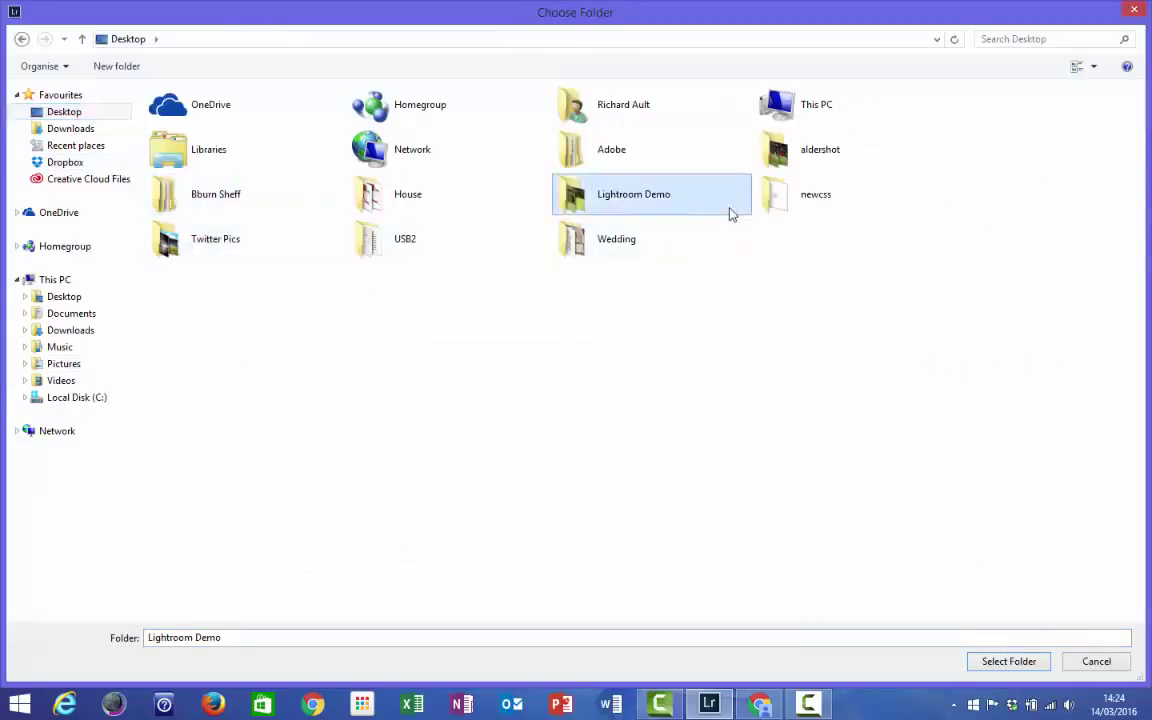
{"action": "double_click", "coordinate": [729, 213]}
{"action": "left_click", "coordinate": [118, 68]}
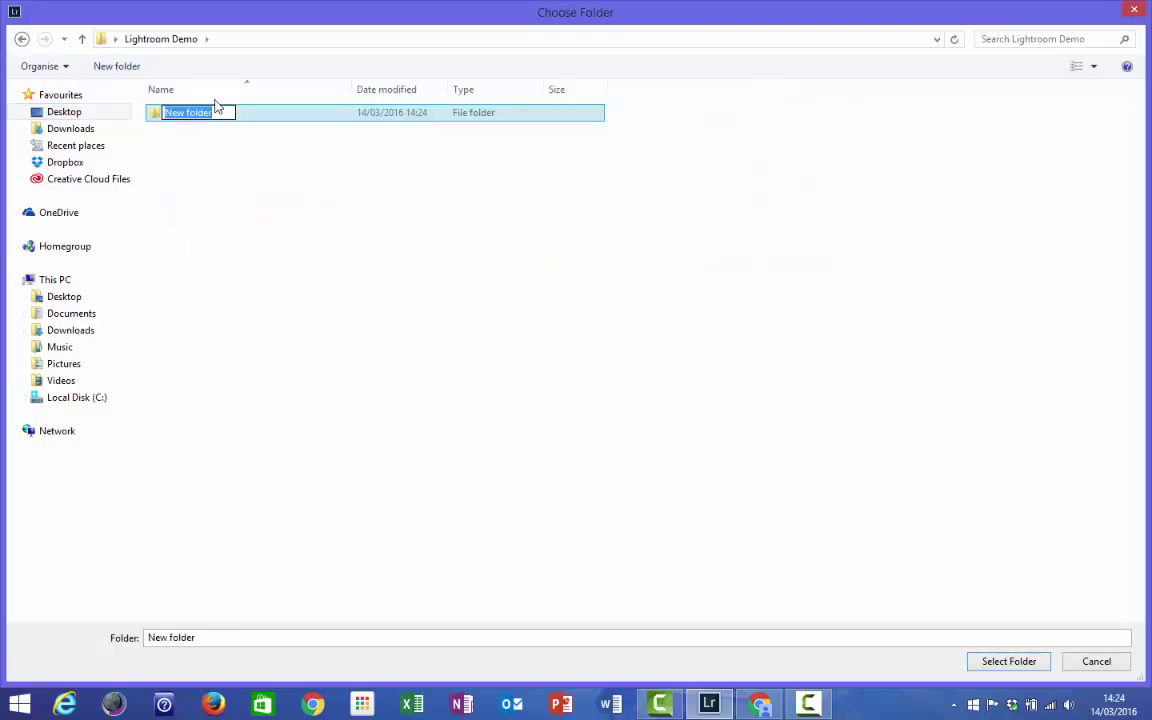
{"action": "type", "text": "Exports"}
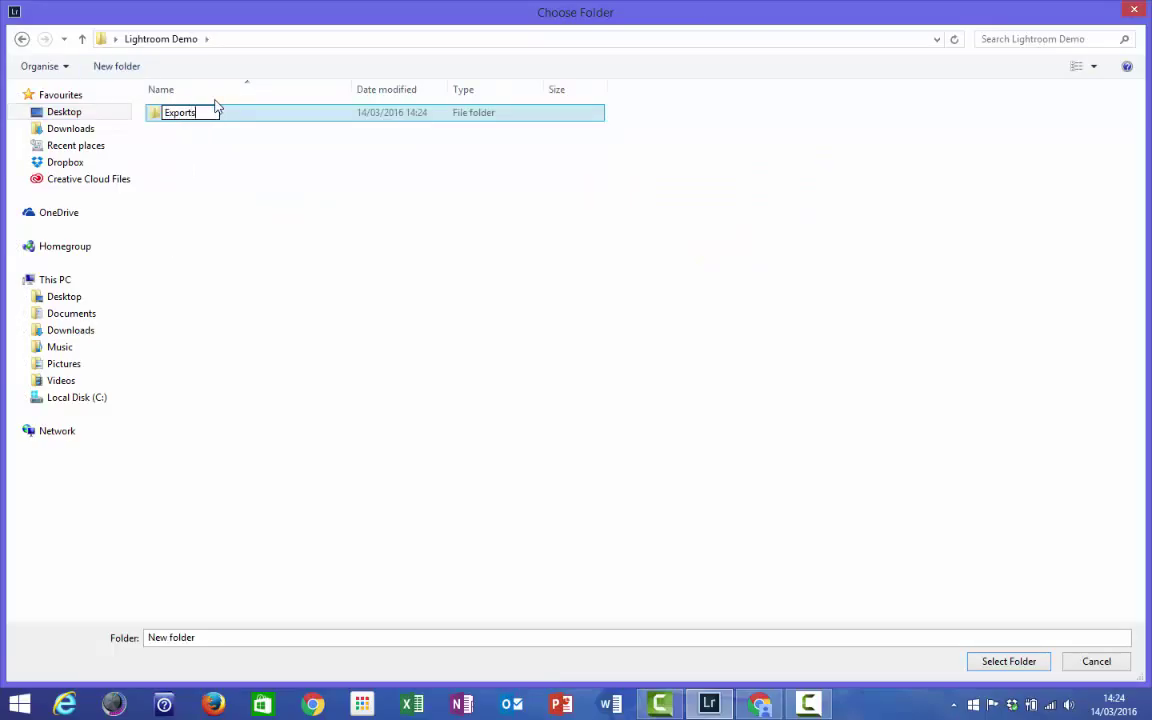
{"action": "key", "text": "Return"}
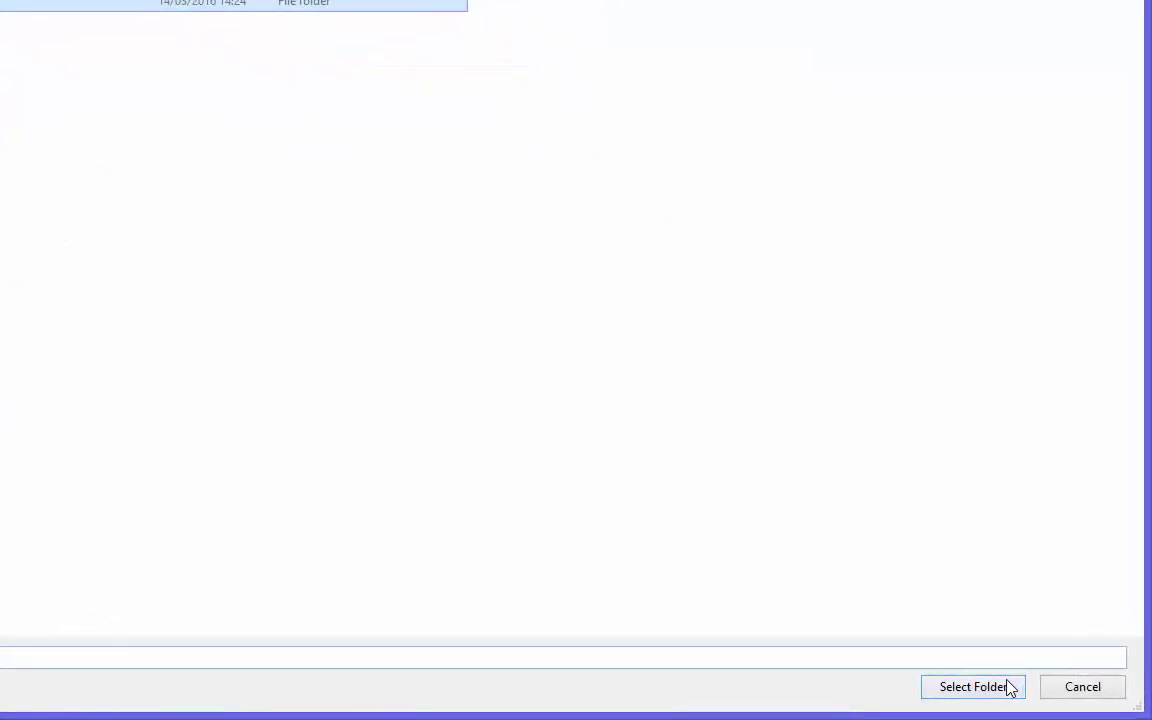
{"action": "left_click", "coordinate": [1009, 661]}
- Review the remaining export settings, from file format and image sizing to metadata and watermarking, and export the photo
{"action": "left_click_drag", "start_coordinate": [931, 147], "coordinate": [930, 178]}
{"action": "left_click_drag", "start_coordinate": [930, 182], "coordinate": [930, 234]}
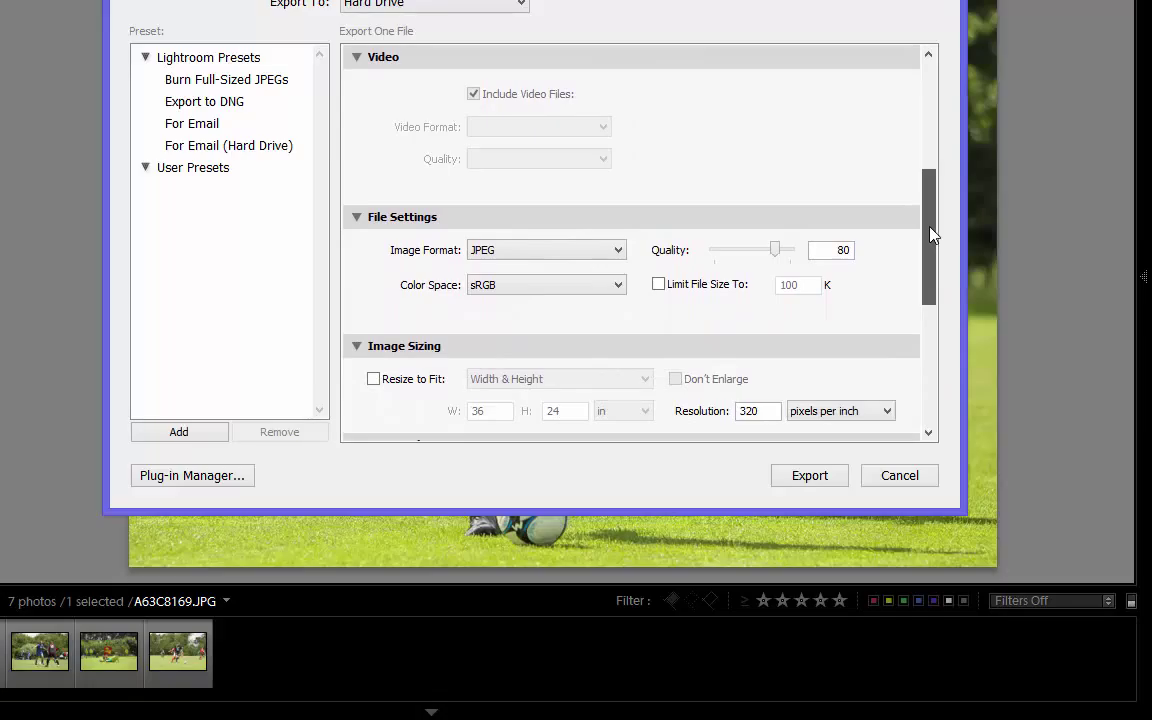
{"action": "left_click_drag", "start_coordinate": [930, 240], "coordinate": [954, 393]}
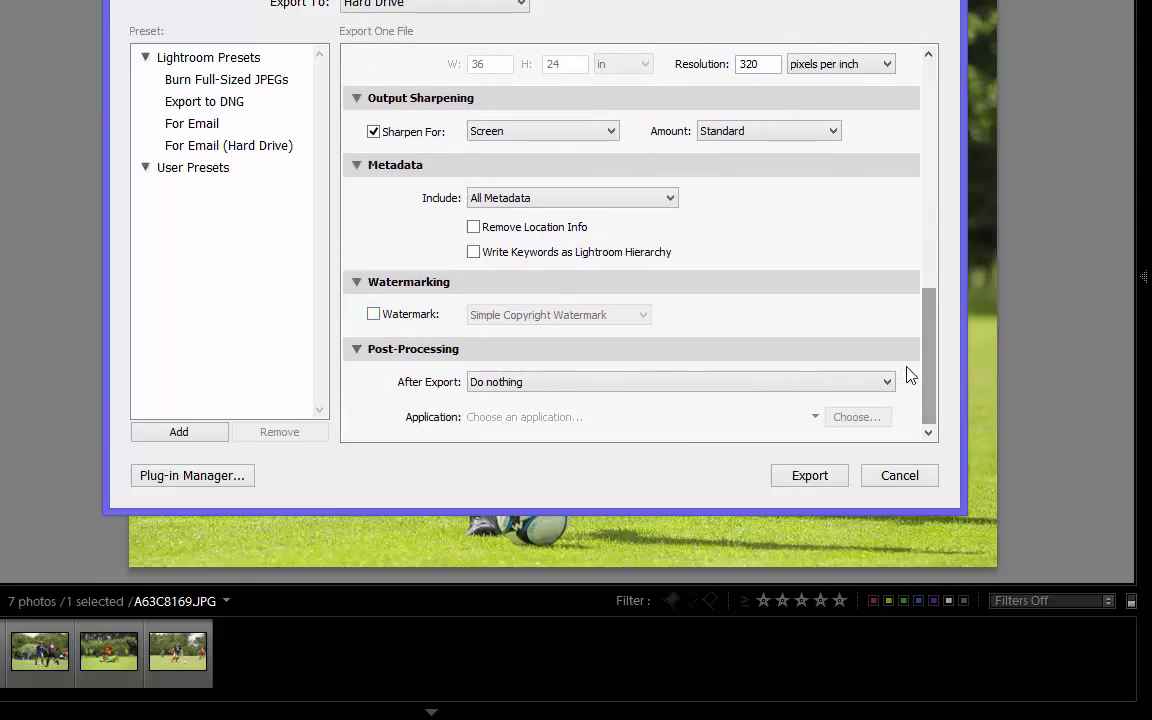
{"action": "left_click_drag", "start_coordinate": [930, 377], "coordinate": [893, 135]}
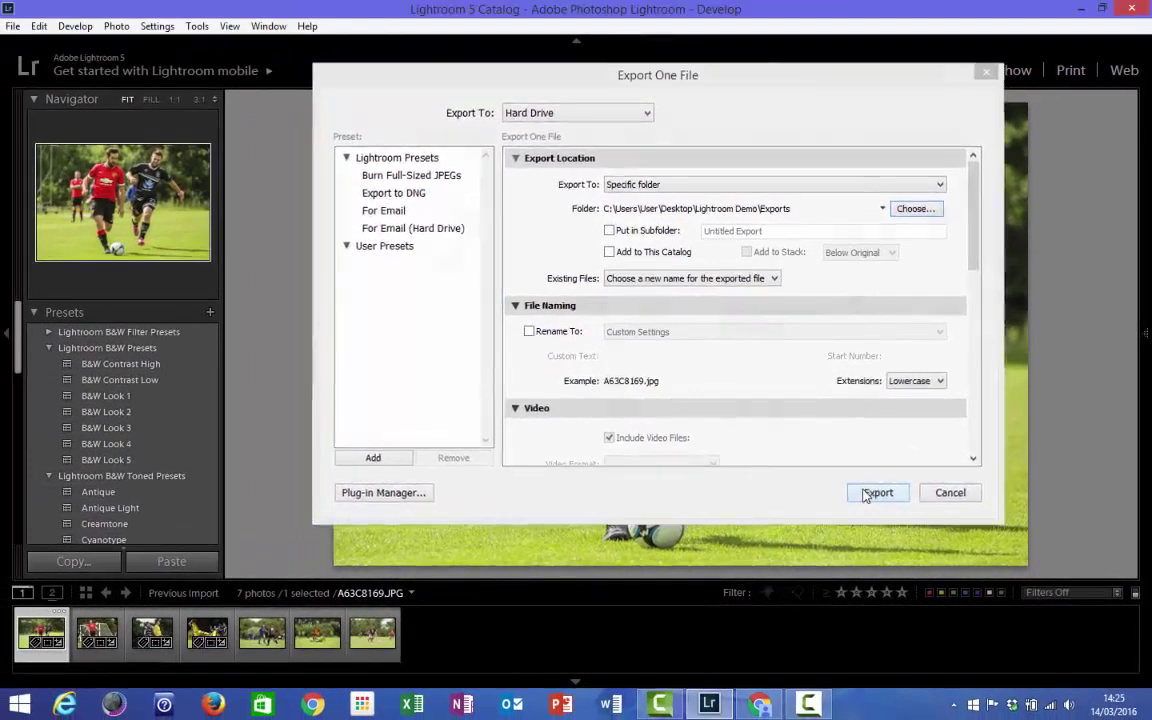
{"action": "left_click", "coordinate": [843, 487]}
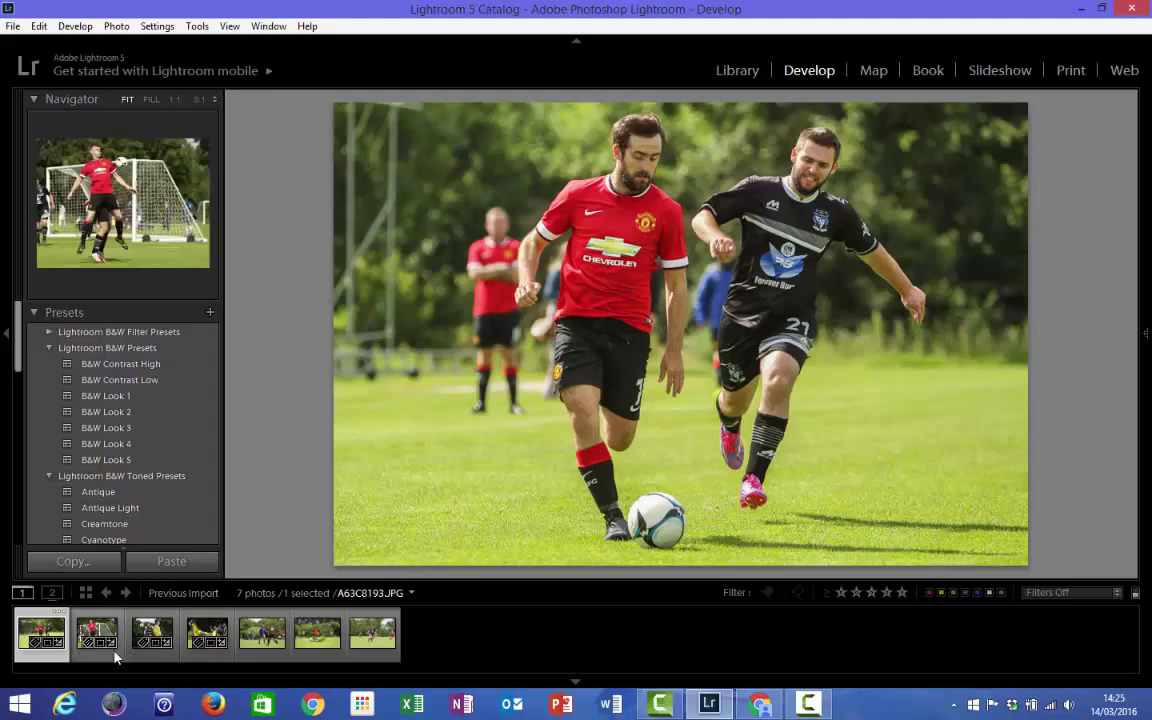
- Select the fifth photo, A63C8301.JPG, and export it with the previous export settings
{"action": "left_click", "coordinate": [258, 635]}
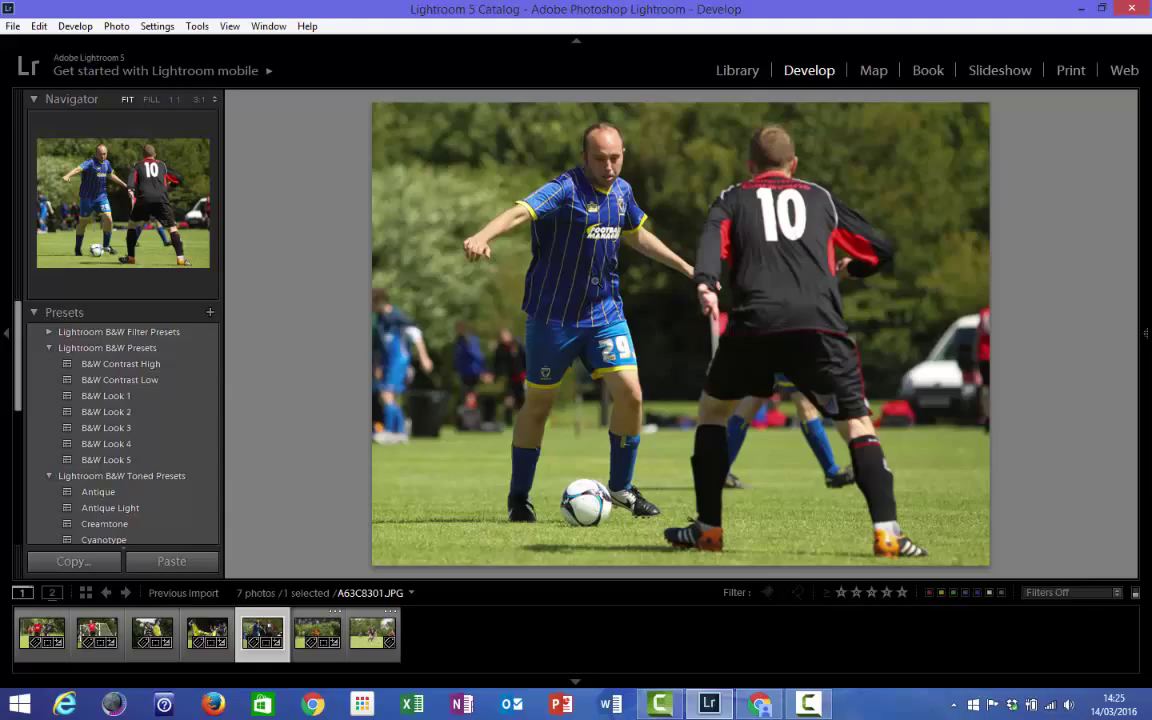
{"action": "left_click", "coordinate": [13, 26]}
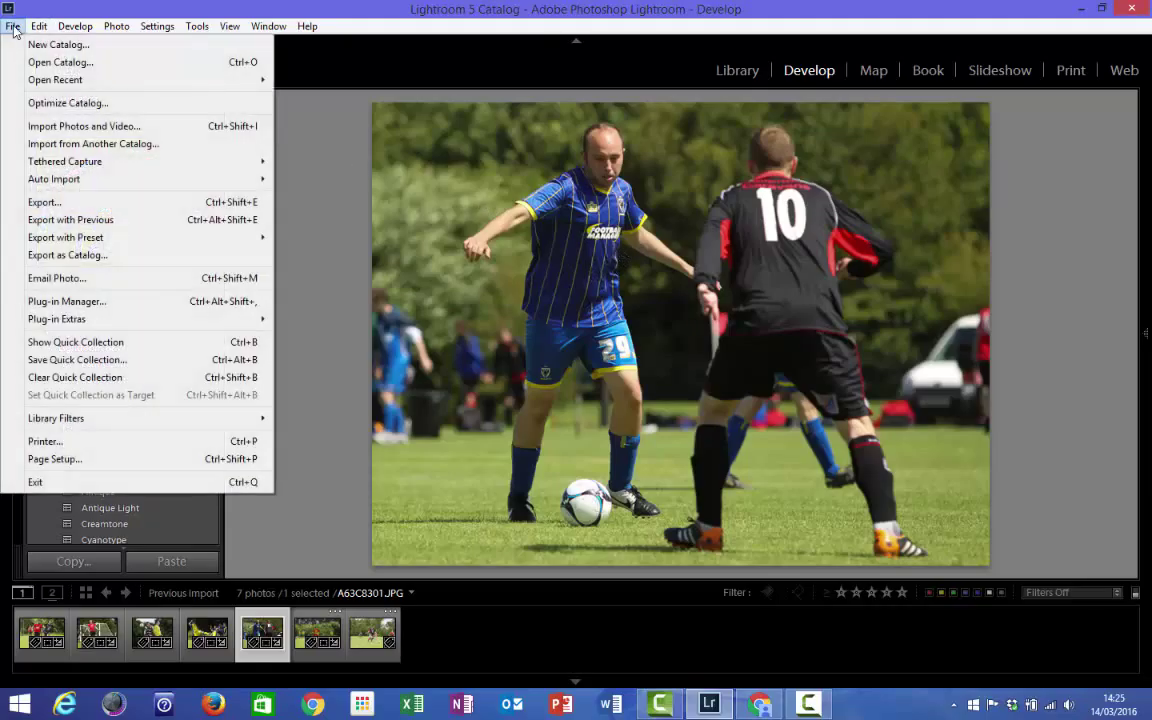
{"action": "left_click", "coordinate": [112, 219]}
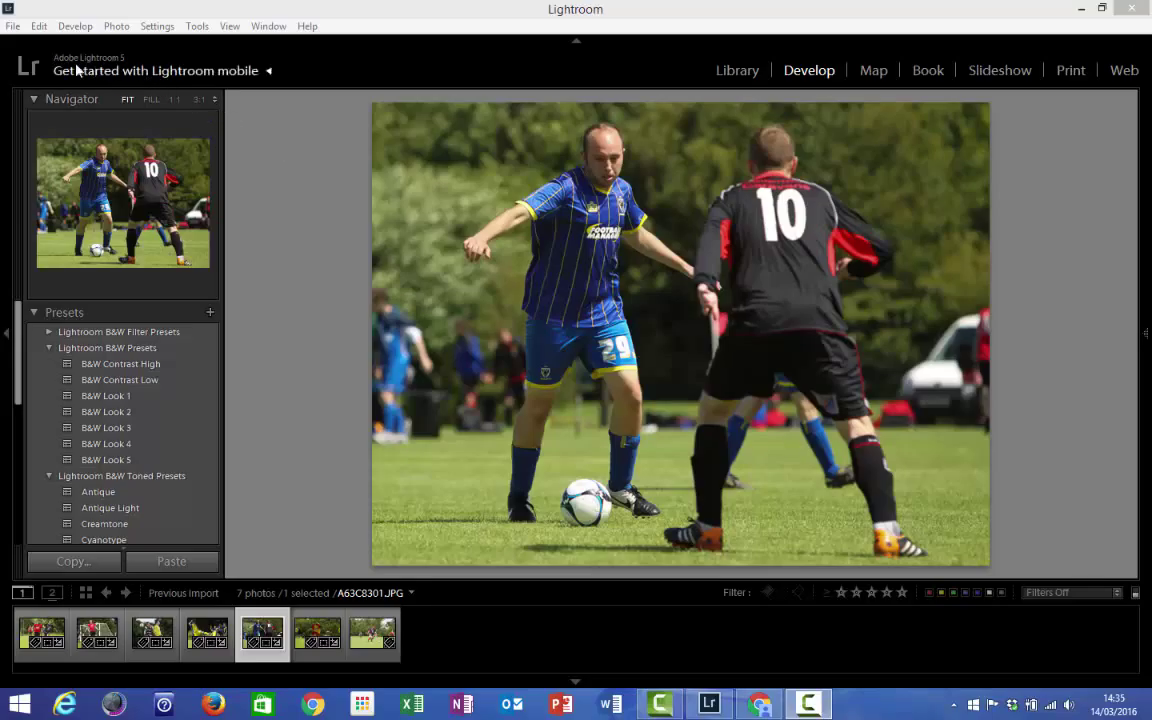
- Start a new export of the fifth photo and choose Dropbox's TRFC Matchday Pics folder 2015-16 as its destination
{"action": "left_click", "coordinate": [14, 26]}
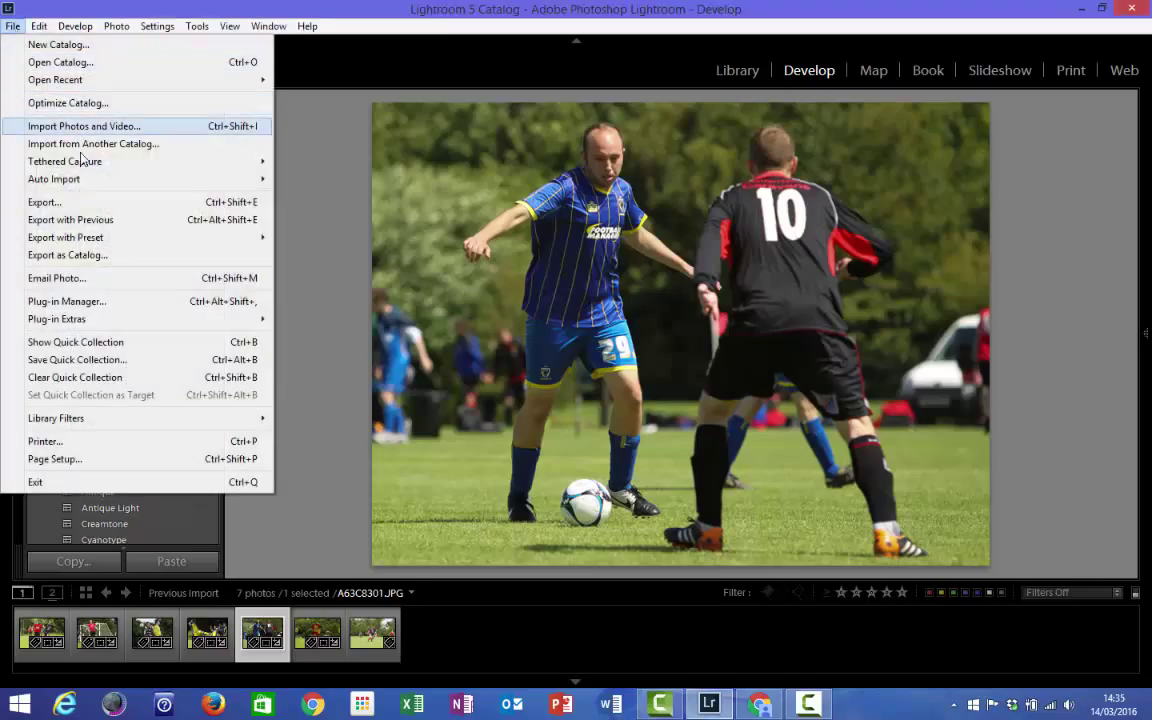
{"action": "left_click", "coordinate": [93, 203]}
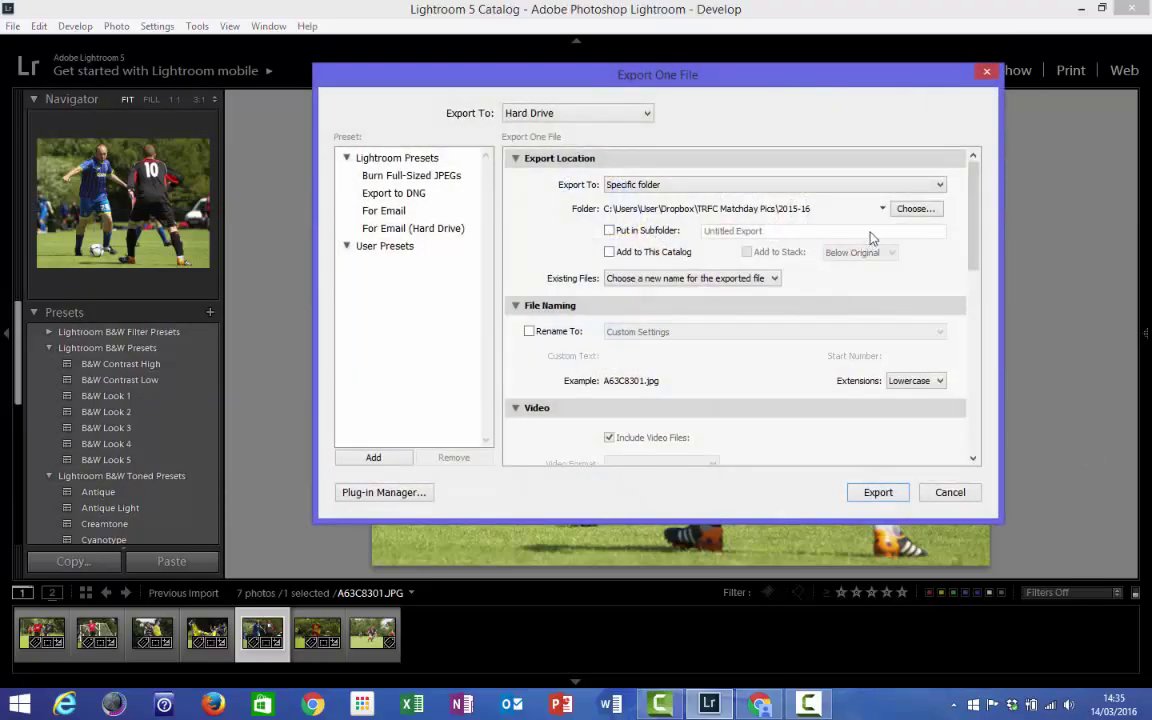
{"action": "left_click", "coordinate": [915, 208]}
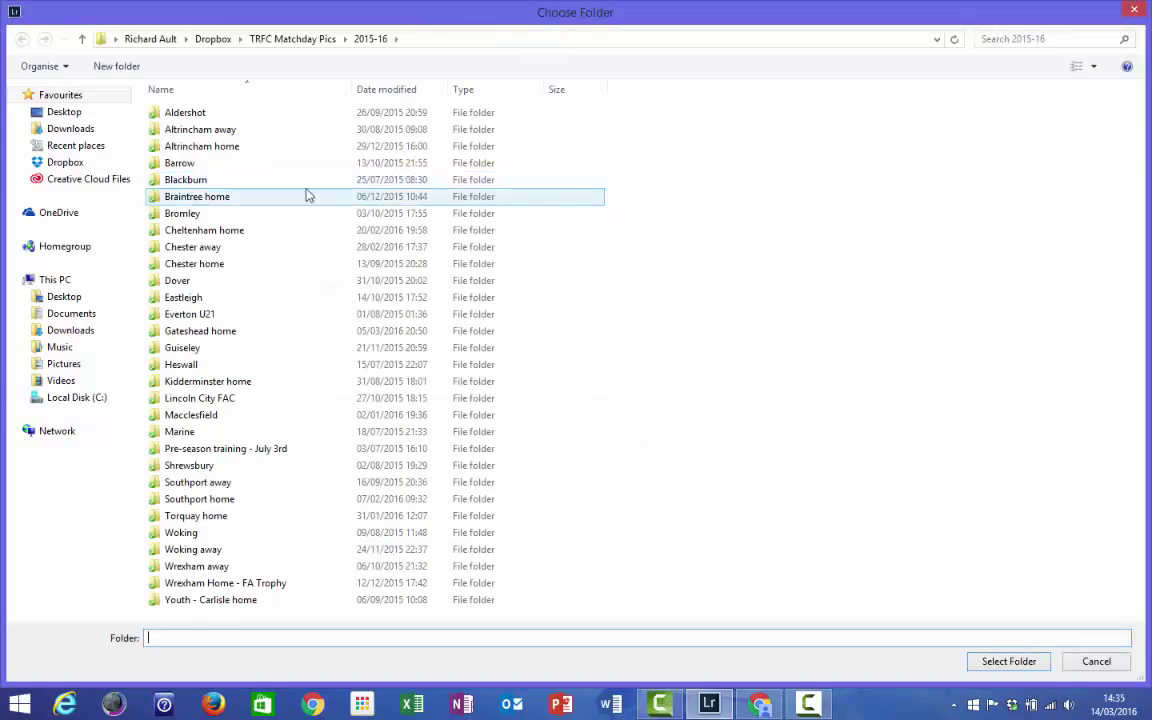
{"action": "left_click", "coordinate": [78, 167]}
{"action": "double_click", "coordinate": [545, 457]}
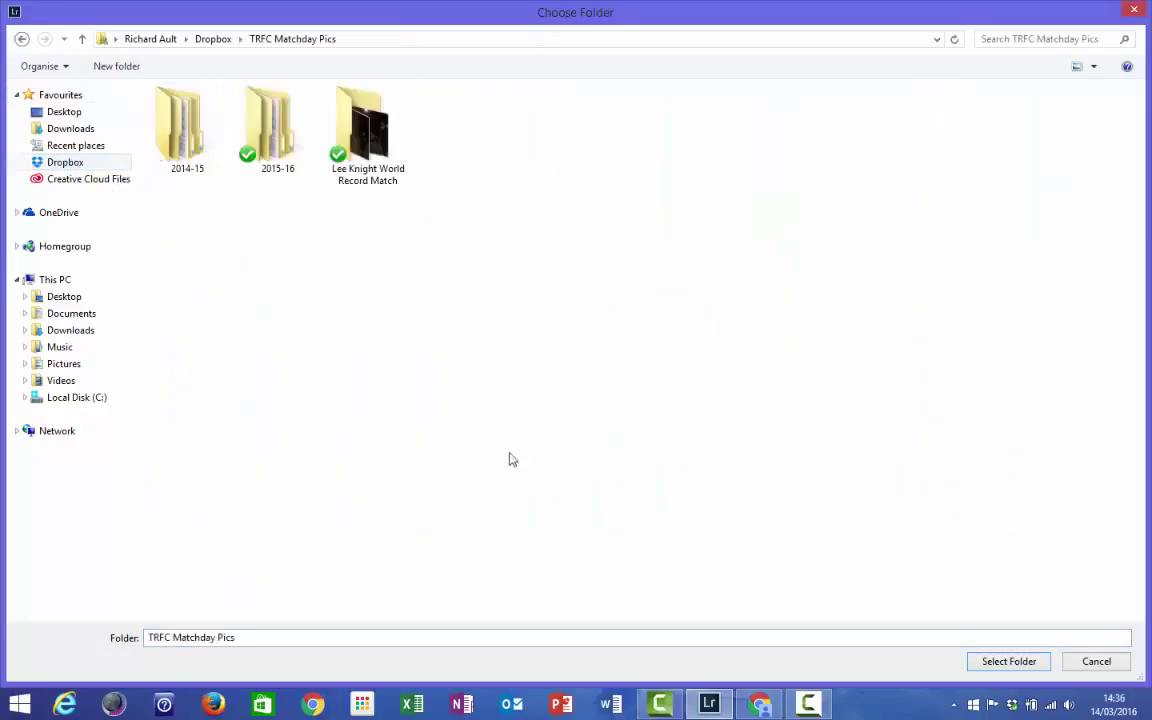
{"action": "left_click", "coordinate": [270, 125]}
{"action": "left_click", "coordinate": [1040, 661]}
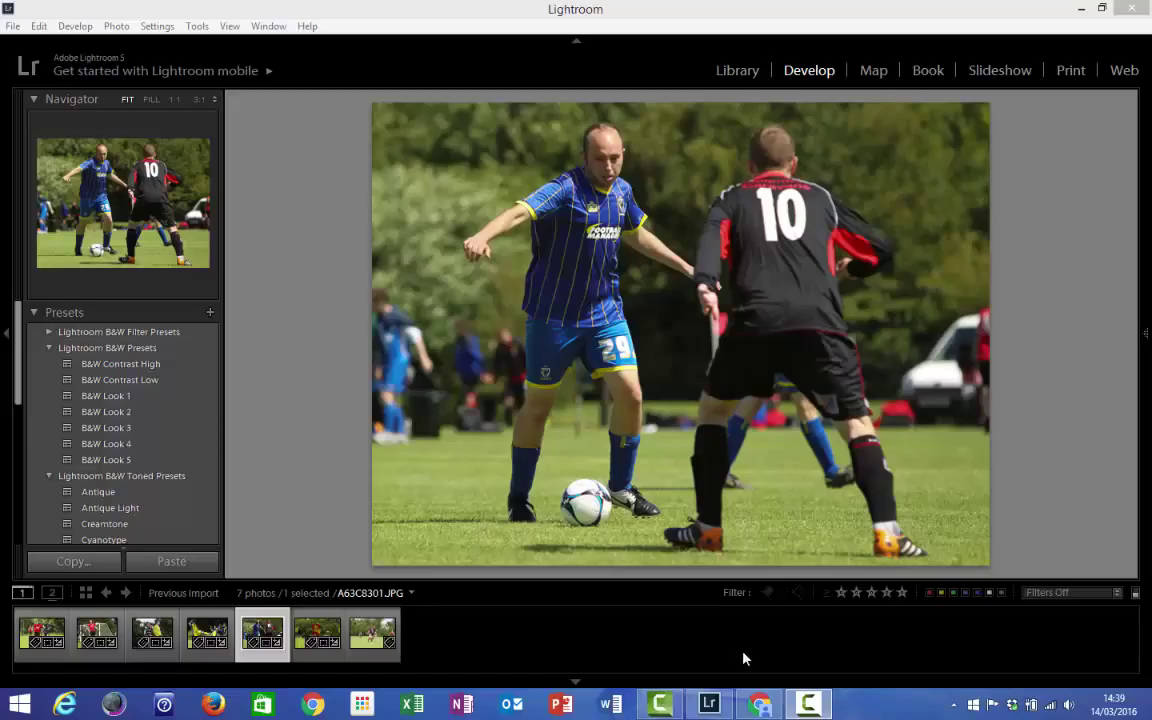
- Switch to the Chrome browser and look through the talru sports photography home page from start to end
{"action": "left_click", "coordinate": [759, 703]}
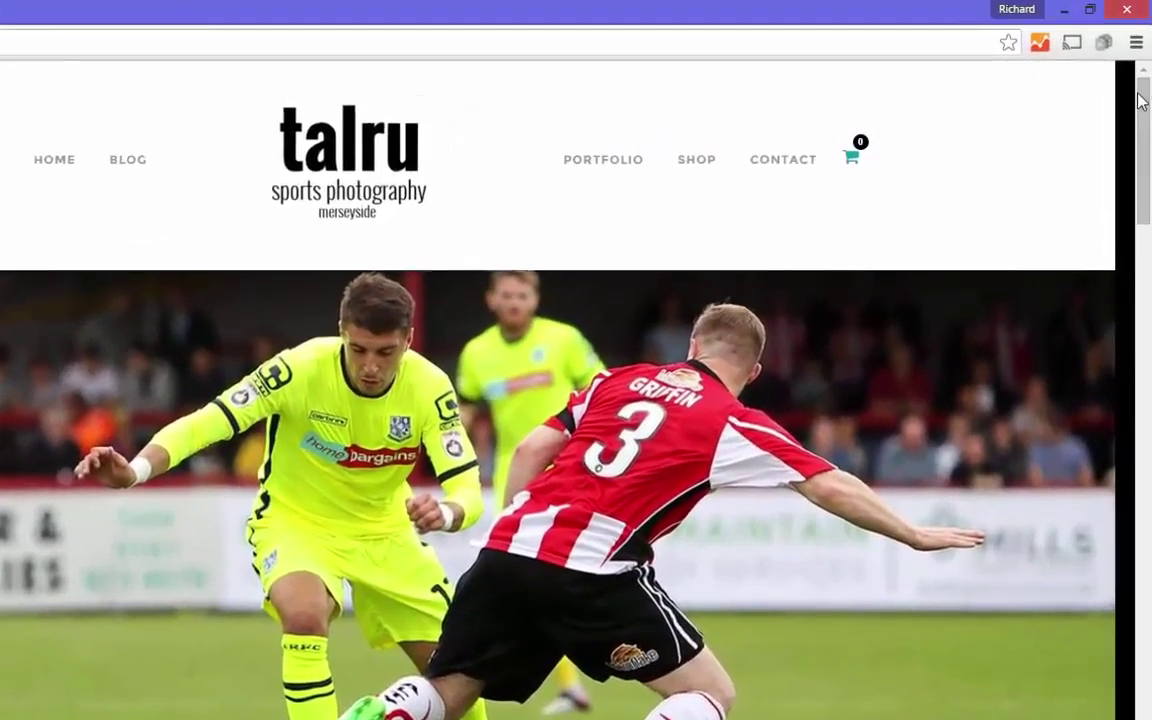
{"action": "left_click_drag", "start_coordinate": [1141, 78], "coordinate": [1144, 204]}
{"action": "left_click_drag", "start_coordinate": [1144, 255], "coordinate": [1146, 572]}
{"action": "left_click_drag", "start_coordinate": [1146, 453], "coordinate": [1113, 80]}
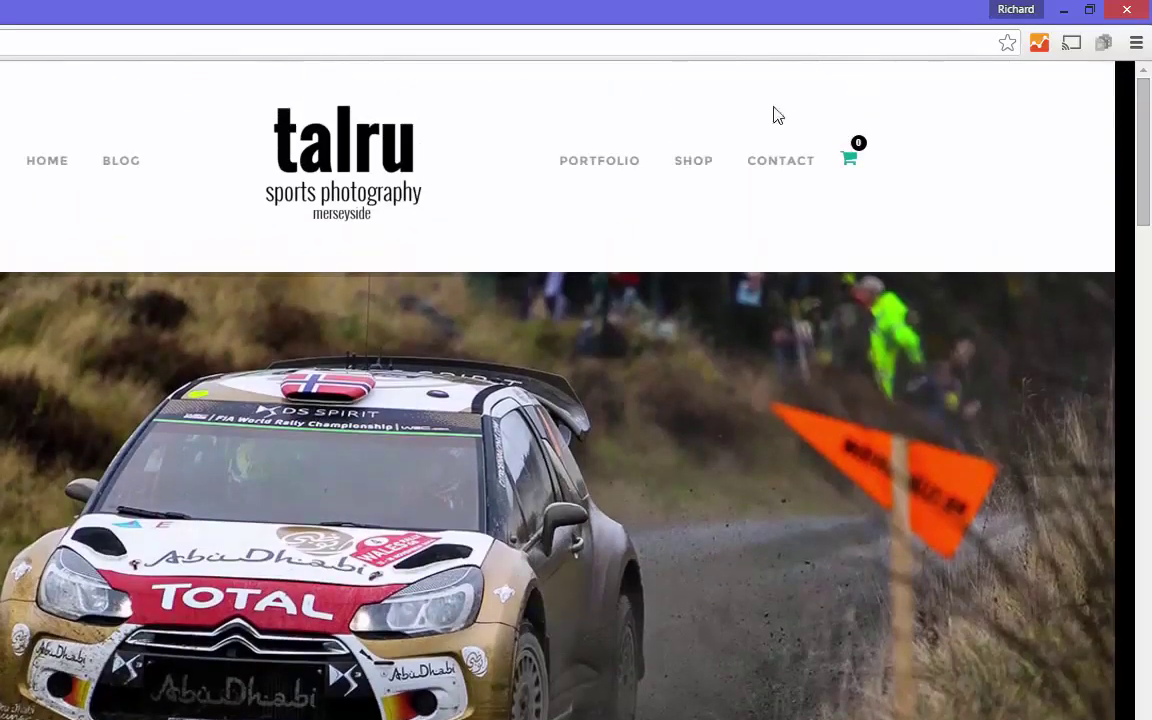
{"action": "mouse_move", "coordinate": [305, 293]}
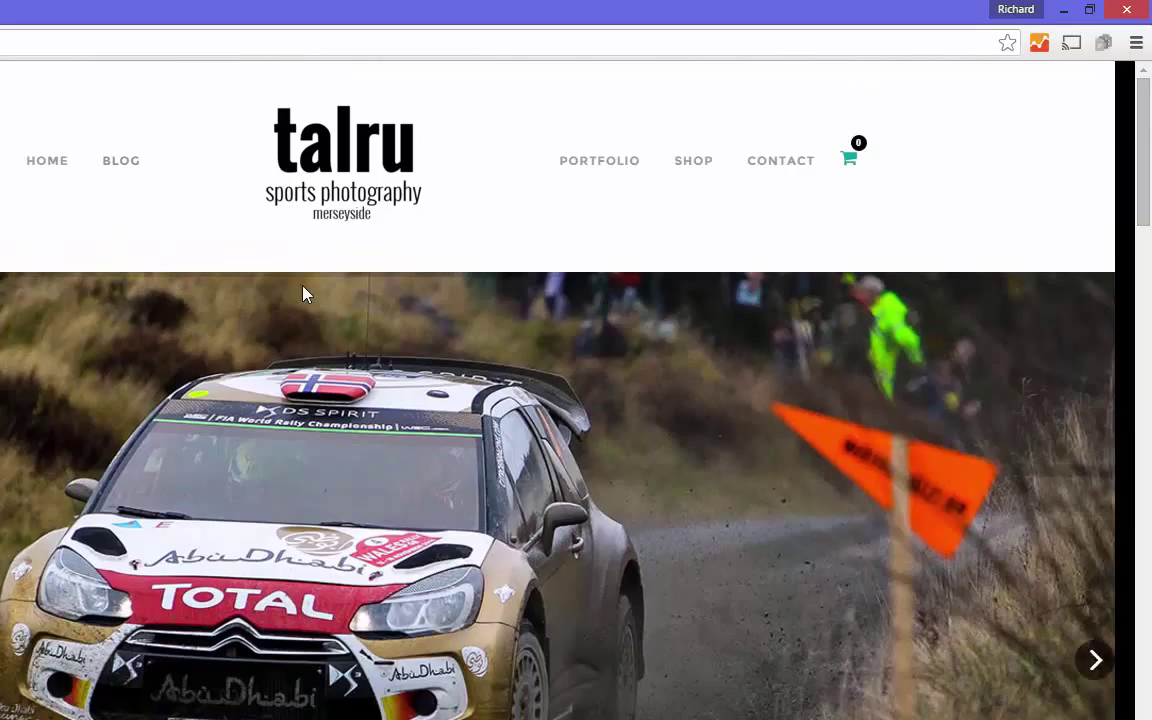